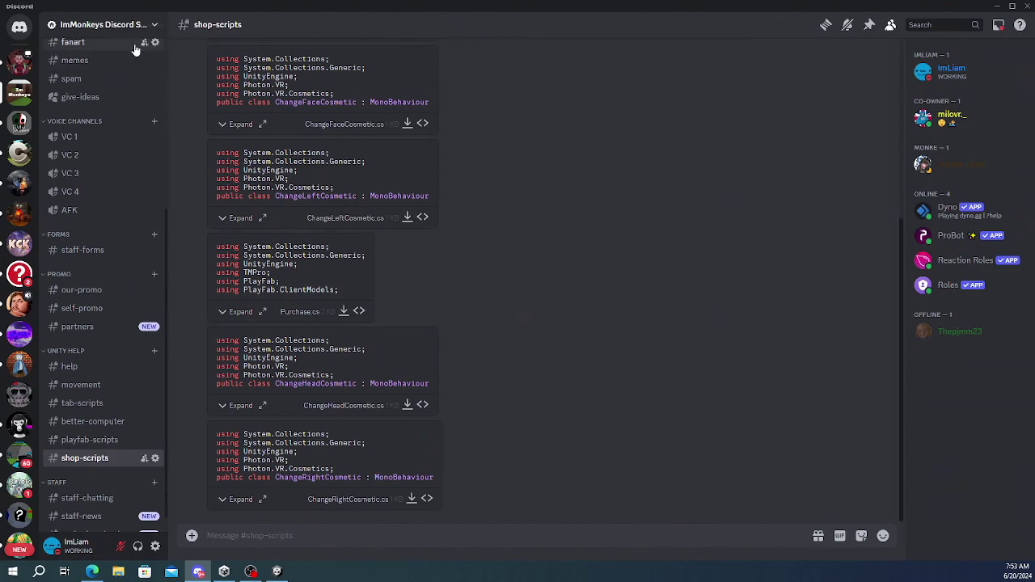
Open the server's free-roles channel to view the message about getting the Unity Person role
{"action": "left_click", "coordinate": [115, 26]}
{"action": "left_click", "coordinate": [590, 218]}
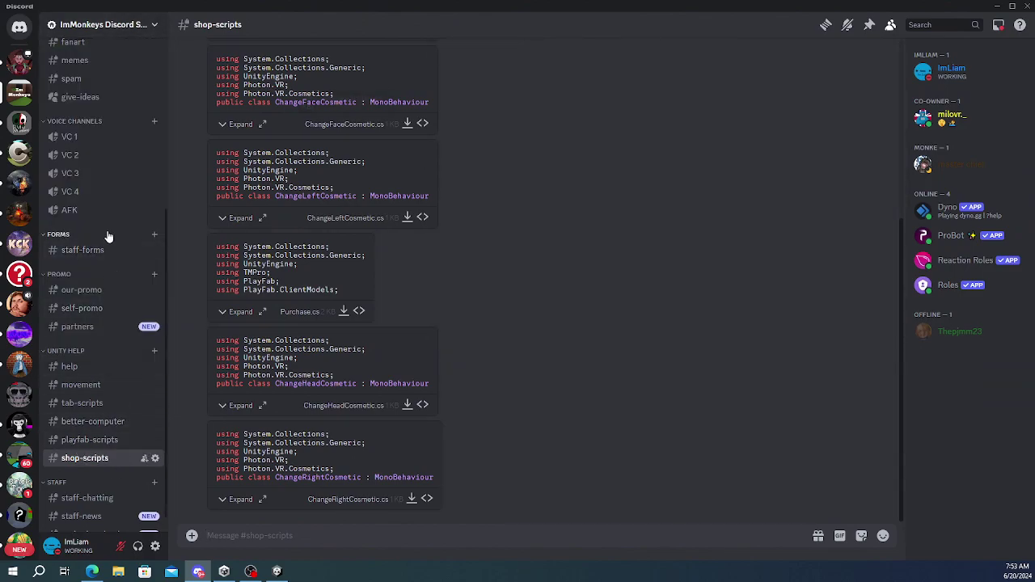
{"action": "scroll", "coordinate": [108, 230], "scroll_direction": "up", "scroll_amount": 4}
{"action": "left_click", "coordinate": [79, 145]}
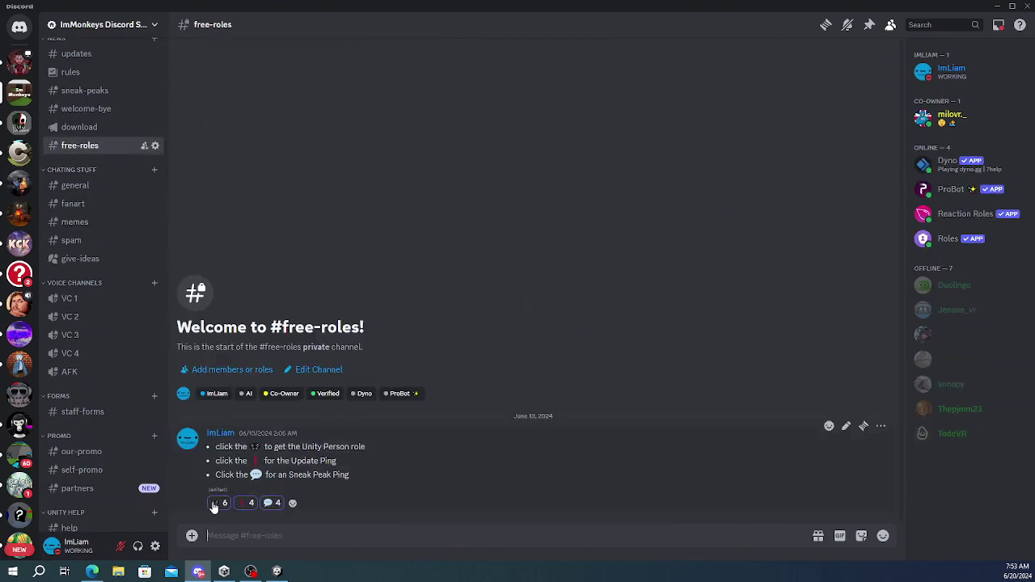
Open the shop-scripts channel under Unity Help and look through the posted cosmetic and purchase scripts
{"action": "scroll", "coordinate": [121, 388], "scroll_direction": "down", "scroll_amount": 4}
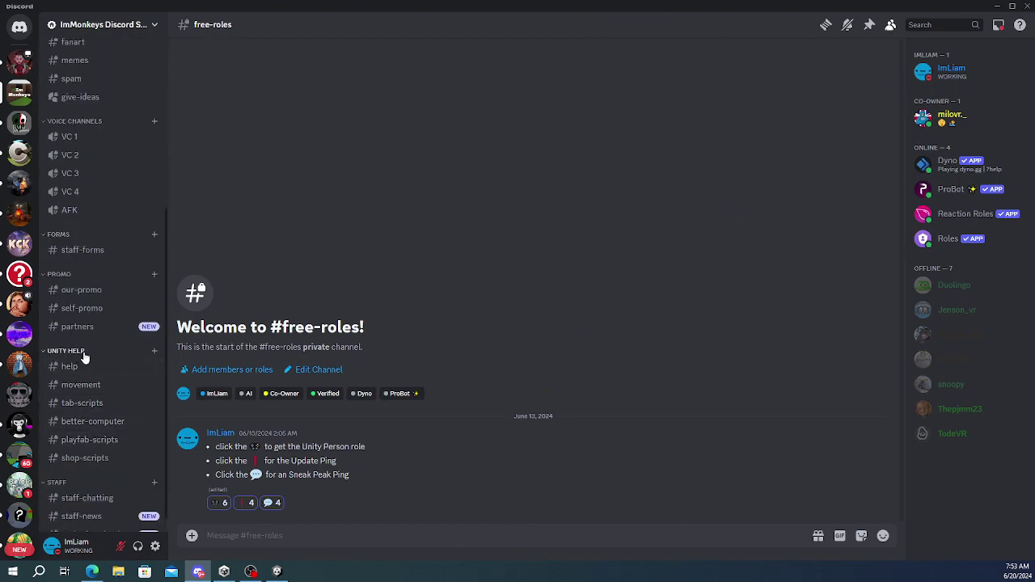
{"action": "left_click", "coordinate": [84, 460]}
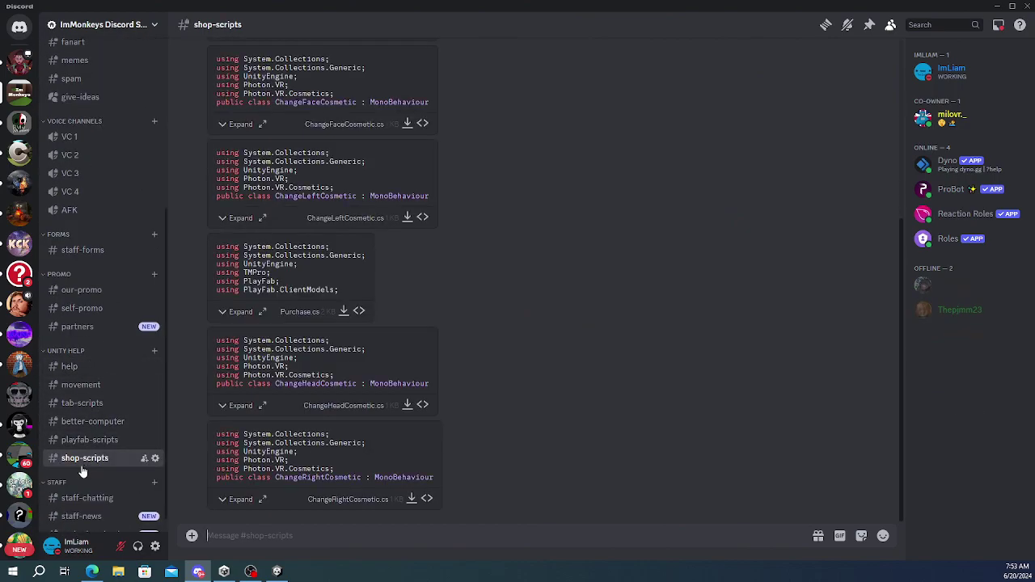
{"action": "scroll", "coordinate": [425, 501], "scroll_direction": "up", "scroll_amount": 3}
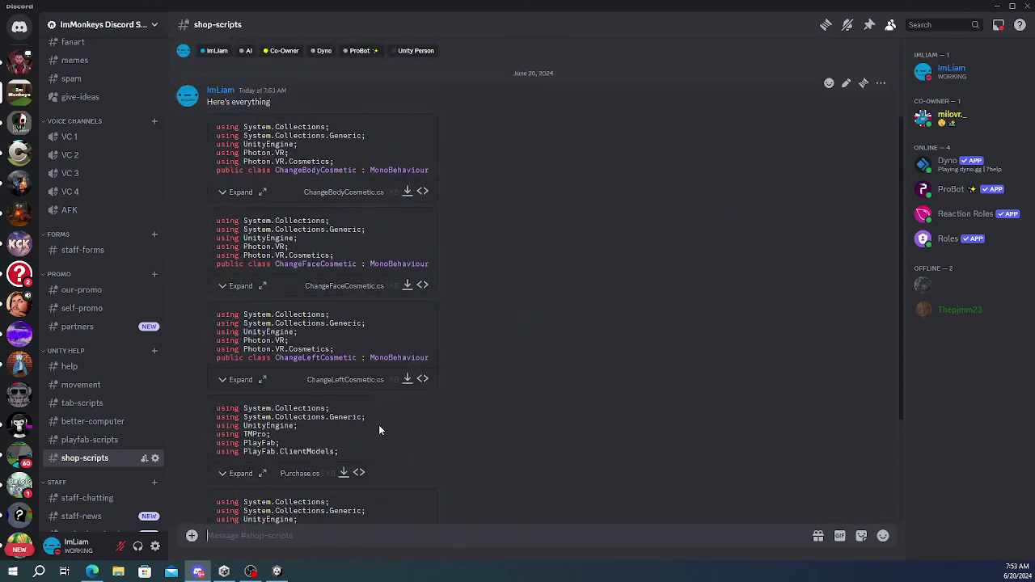
Switch to the Unity editor and open the Player prefab from Assets/Resources/PhotonVR for editing
{"action": "left_click", "coordinate": [277, 572]}
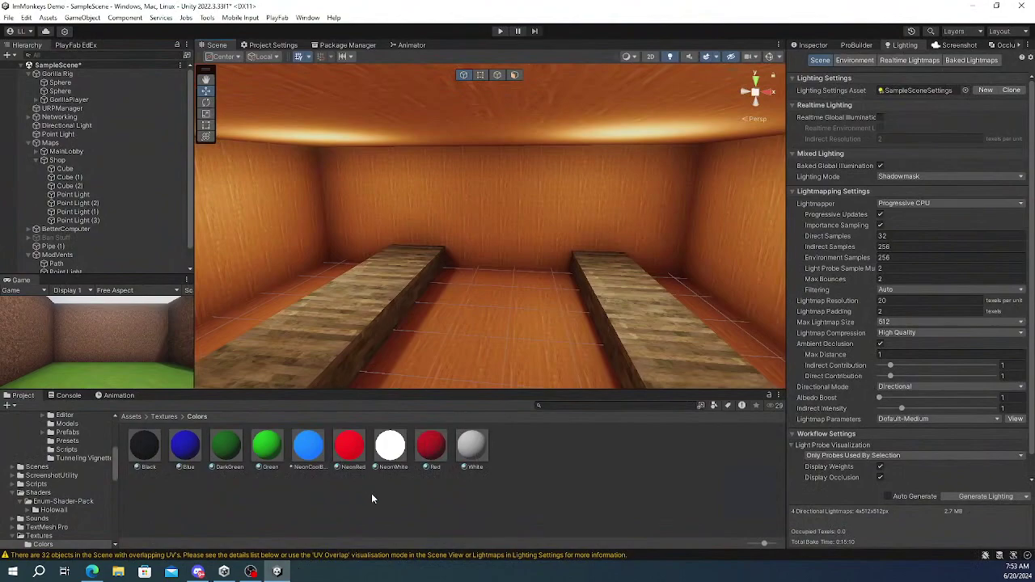
{"action": "left_click", "coordinate": [131, 417]}
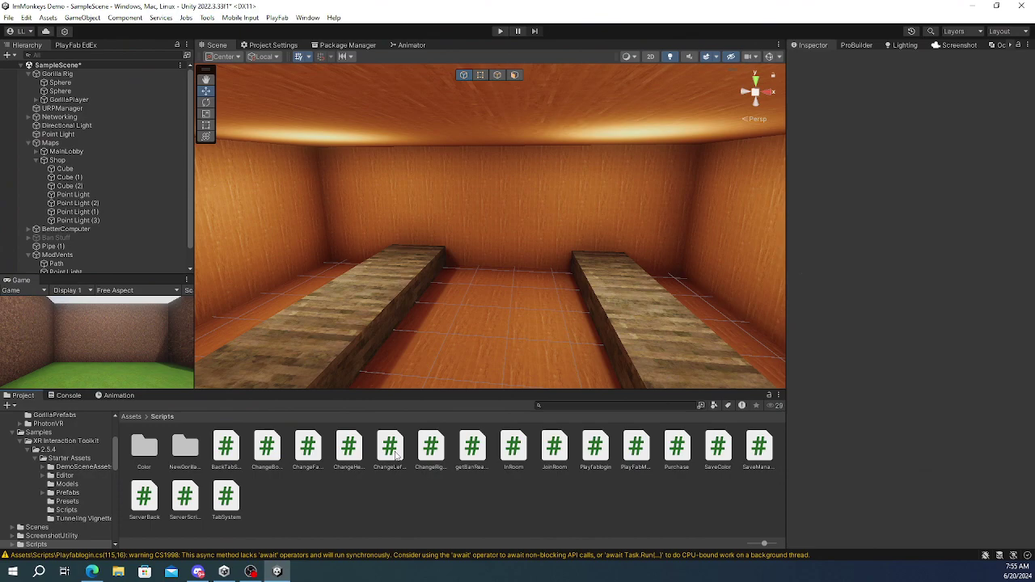
{"action": "left_click", "coordinate": [139, 415]}
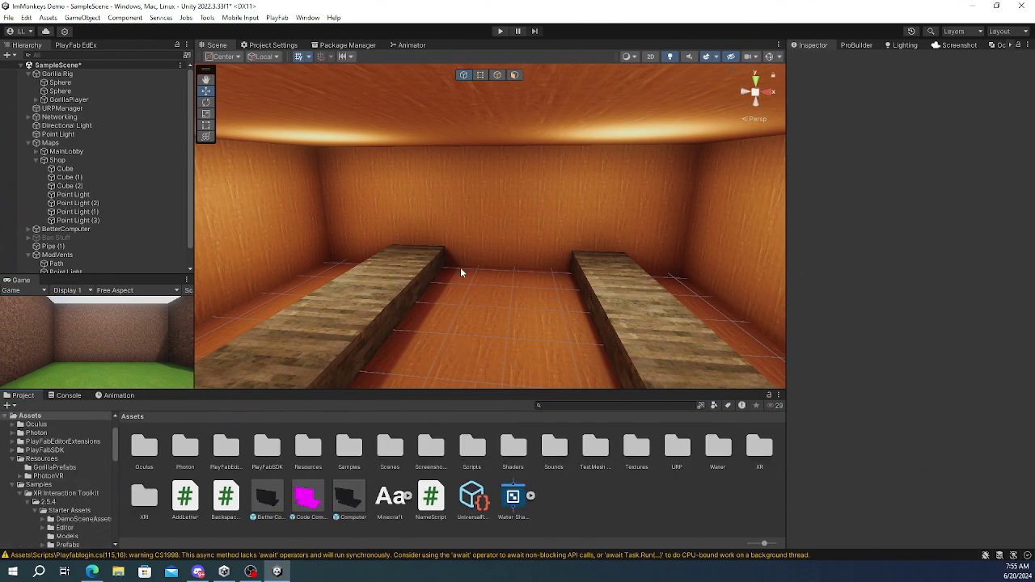
{"action": "double_click", "coordinate": [308, 445]}
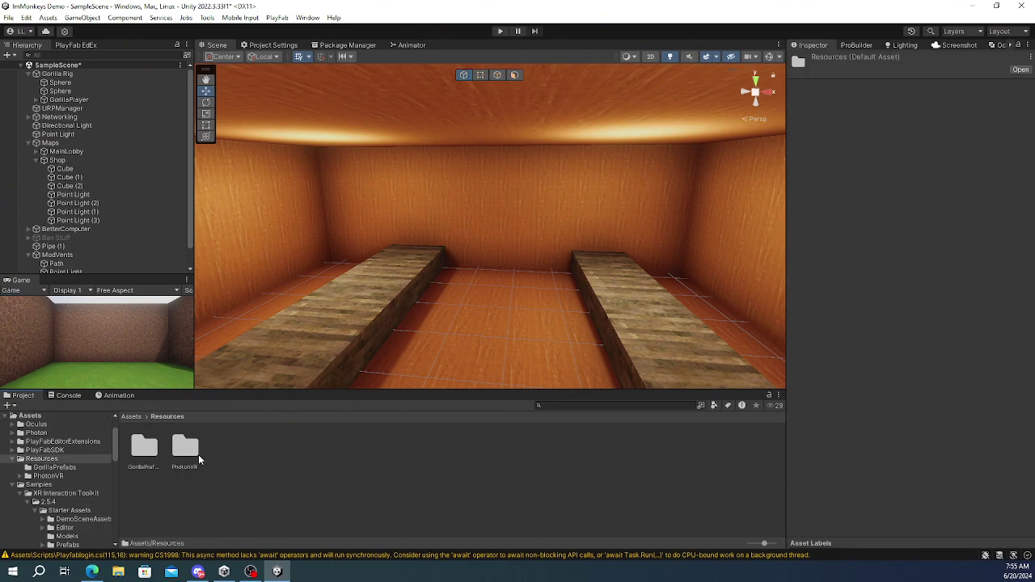
{"action": "double_click", "coordinate": [185, 448]}
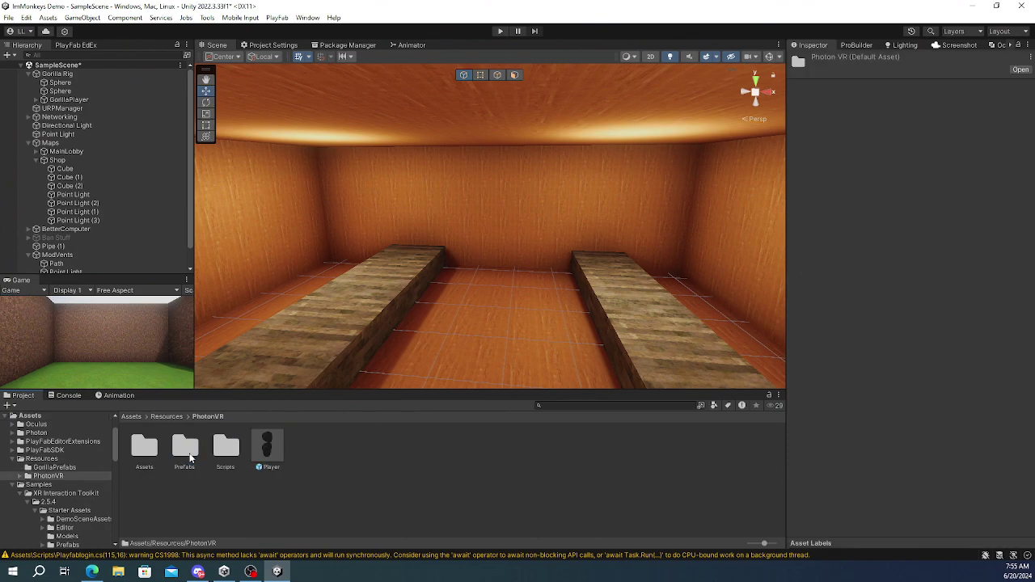
{"action": "double_click", "coordinate": [266, 446]}
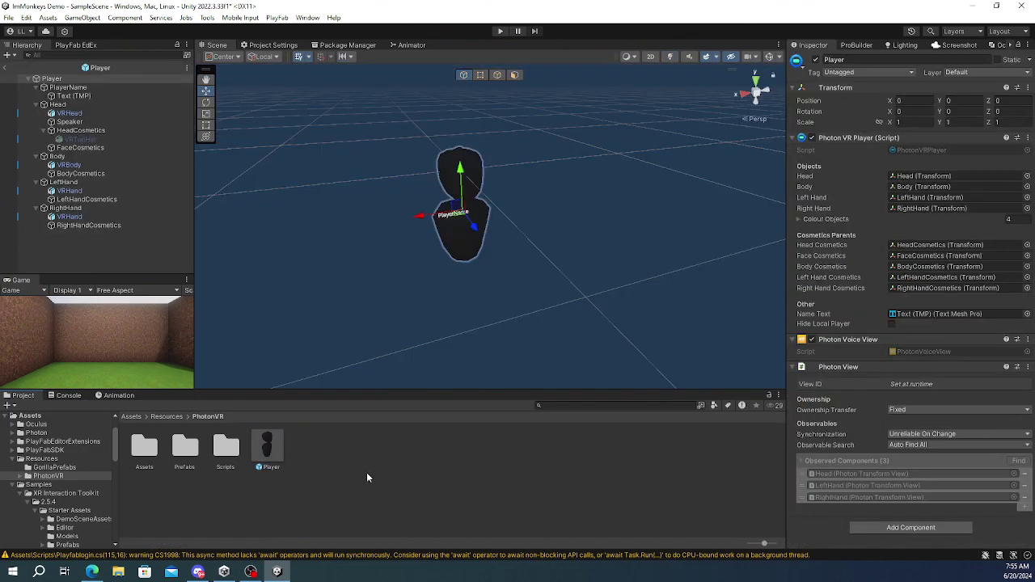
Enable the VRTopHat object under HeadCosmetics in the Player prefab
{"action": "left_click", "coordinate": [366, 473]}
{"action": "right_click_drag", "start_coordinate": [482, 229], "coordinate": [519, 196]}
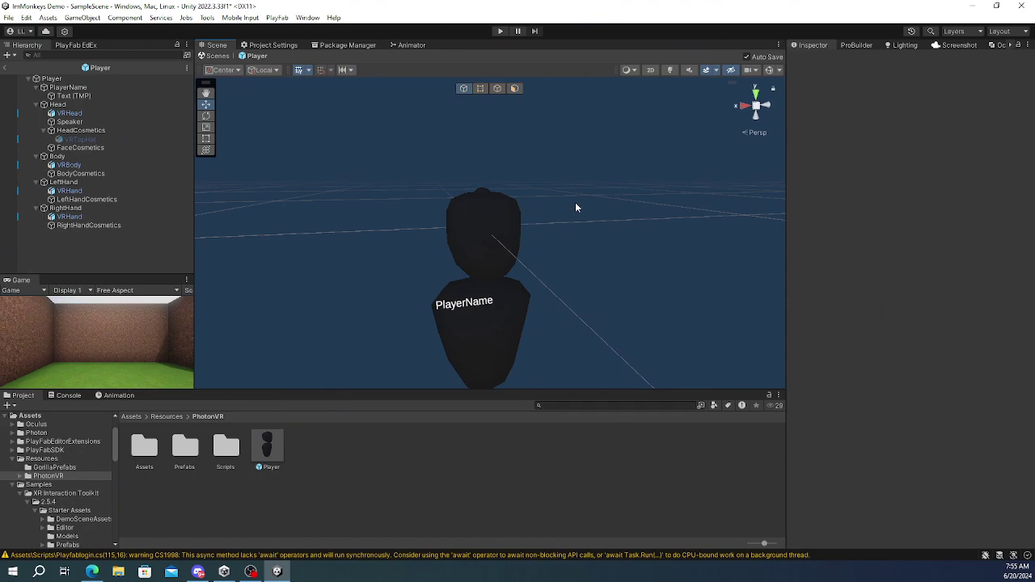
{"action": "left_click", "coordinate": [89, 139]}
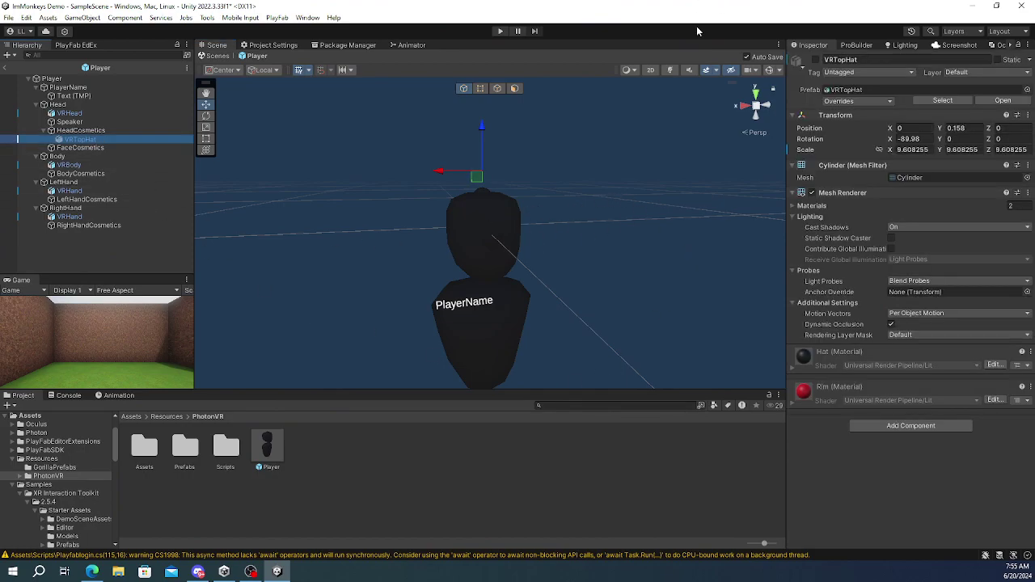
{"action": "left_click", "coordinate": [815, 59]}
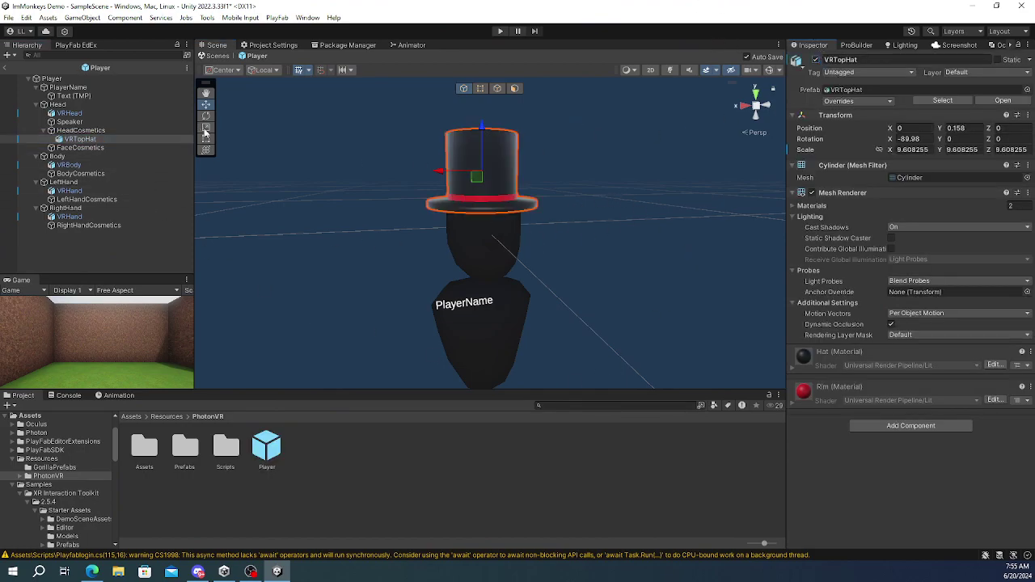
Scale the top hat uniformly down to about 8.16 and seat it on the head at about Y 0.159
{"action": "key", "text": "r"}
{"action": "left_click_drag", "start_coordinate": [481, 173], "coordinate": [470, 171]}
{"action": "left_click_drag", "start_coordinate": [517, 223], "coordinate": [483, 218], "text": "alt"}
{"action": "right_click_drag", "start_coordinate": [483, 219], "coordinate": [399, 170]}
{"action": "mouse_move", "coordinate": [408, 155]}
{"action": "left_mouse_down"}
{"action": "mouse_move", "coordinate": [412, 167]}
{"action": "mouse_move", "coordinate": [402, 154]}
{"action": "left_mouse_up"}
{"action": "left_click", "coordinate": [598, 233]}
{"action": "right_click_drag", "start_coordinate": [598, 234], "coordinate": [695, 252]}
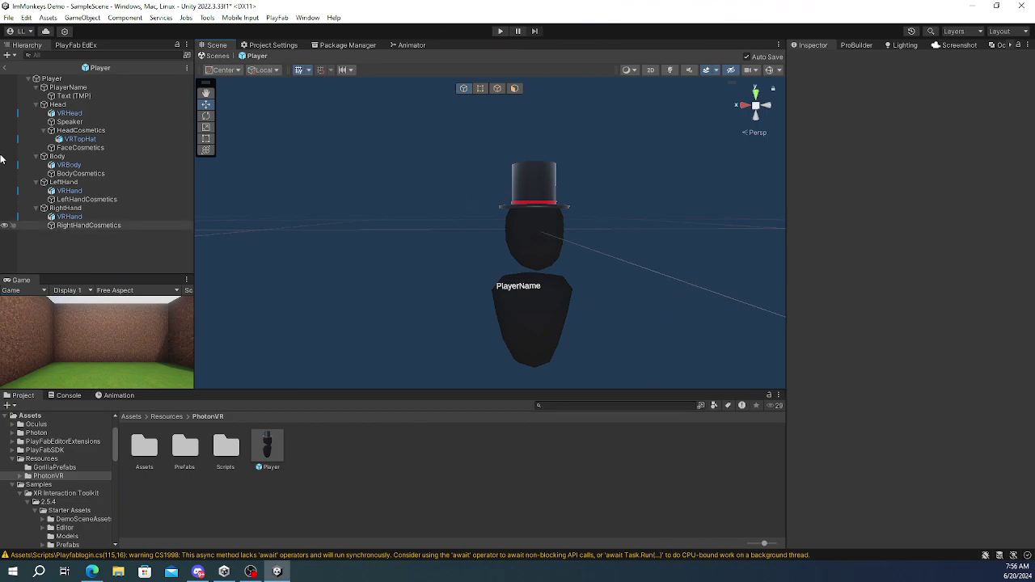
Unpack the VRTopHat prefab instance completely
{"action": "left_click", "coordinate": [104, 139]}
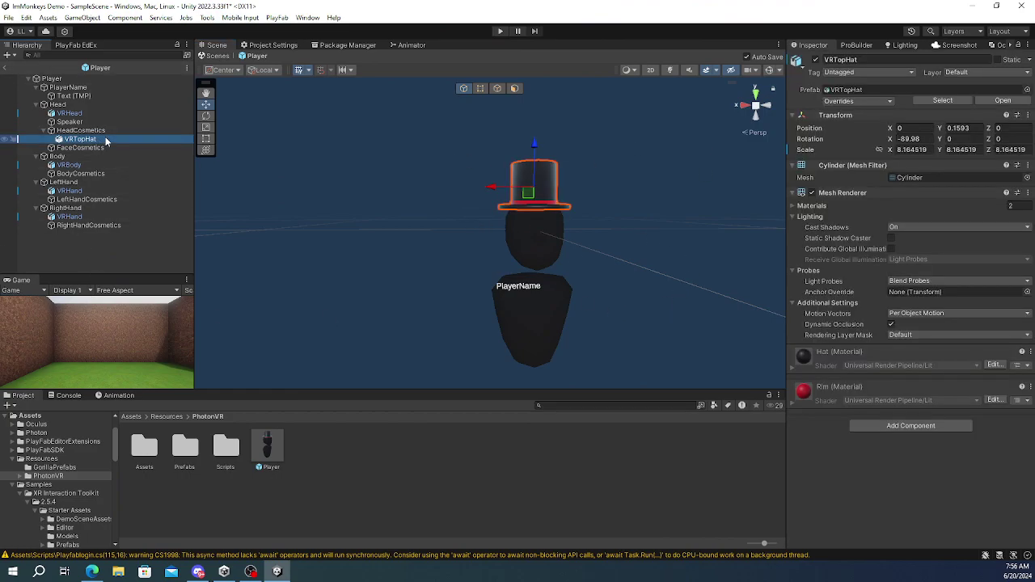
{"action": "right_click", "coordinate": [105, 141]}
{"action": "mouse_move", "coordinate": [177, 282]}
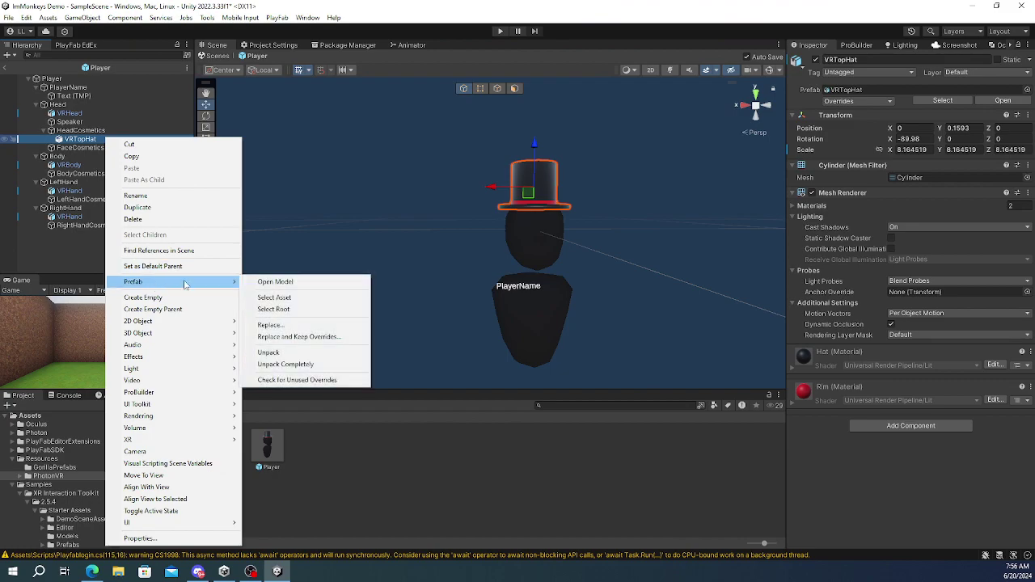
{"action": "left_click", "coordinate": [287, 363]}
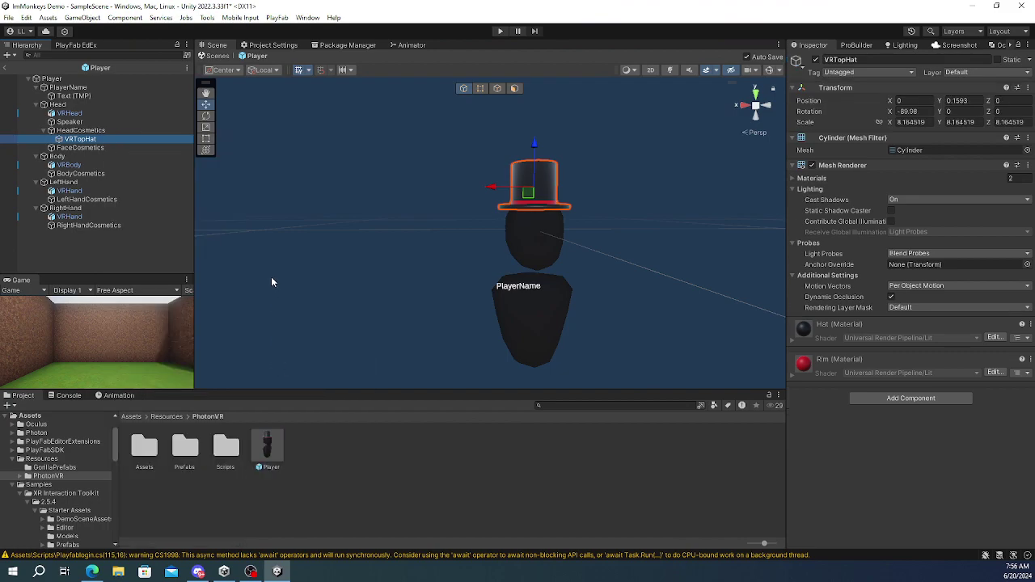
Disable the VRTopHat object so the hat is off by default
{"action": "left_click", "coordinate": [863, 59]}
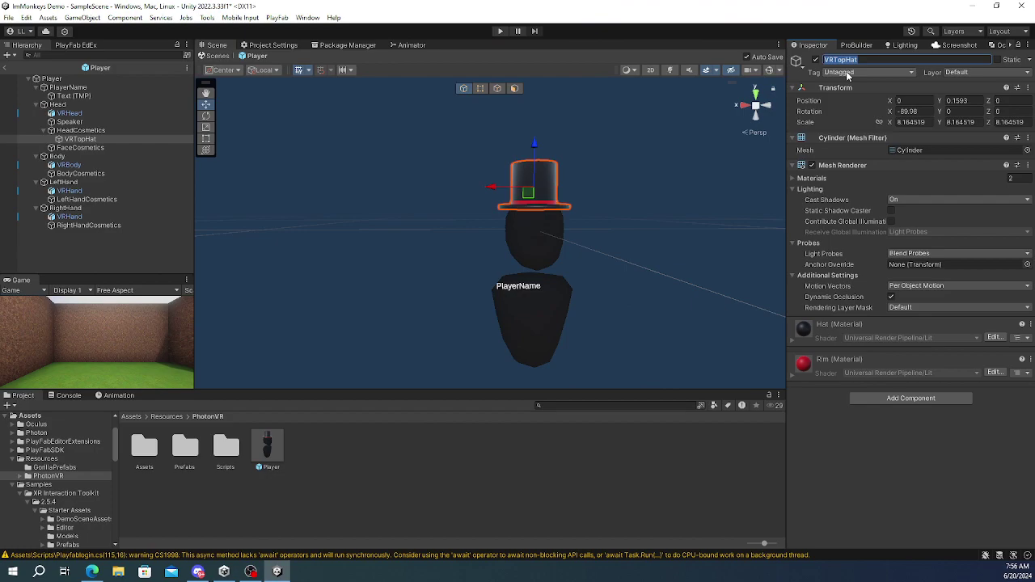
{"action": "left_click", "coordinate": [123, 139]}
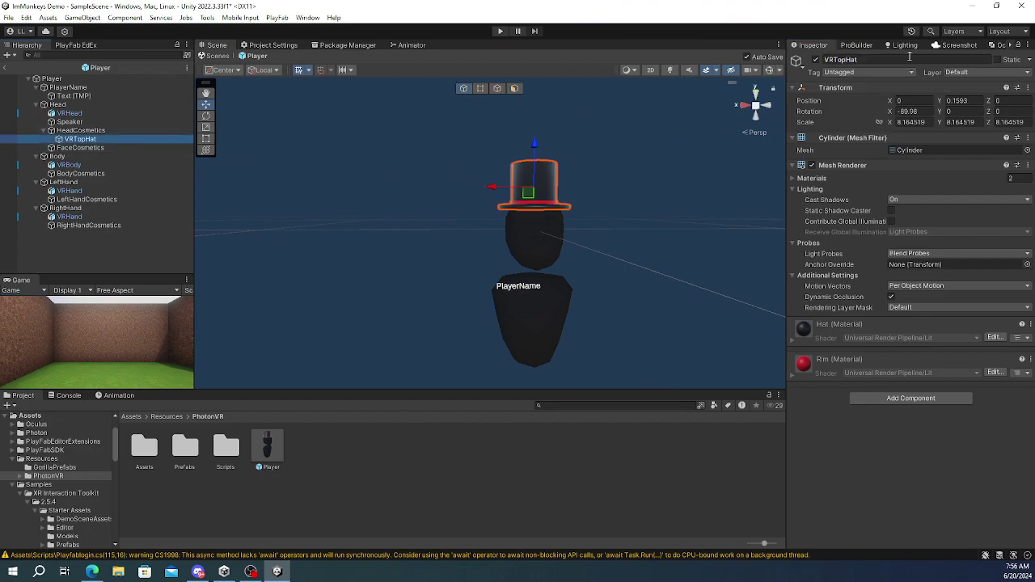
{"action": "left_click", "coordinate": [815, 60]}
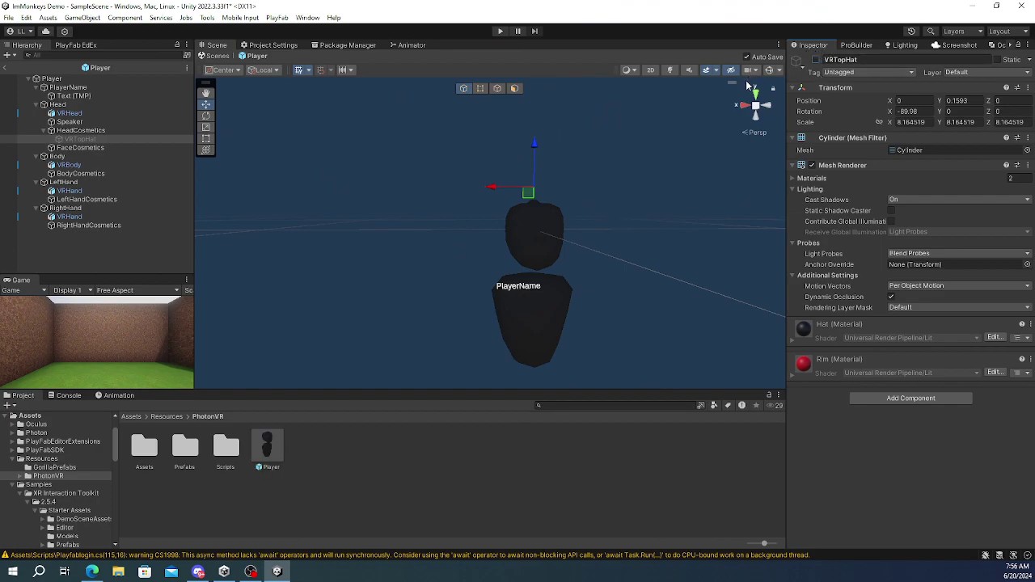
Inspect the VRHead, VRBody and both VRHand objects in the Player prefab
{"action": "left_click", "coordinate": [96, 115]}
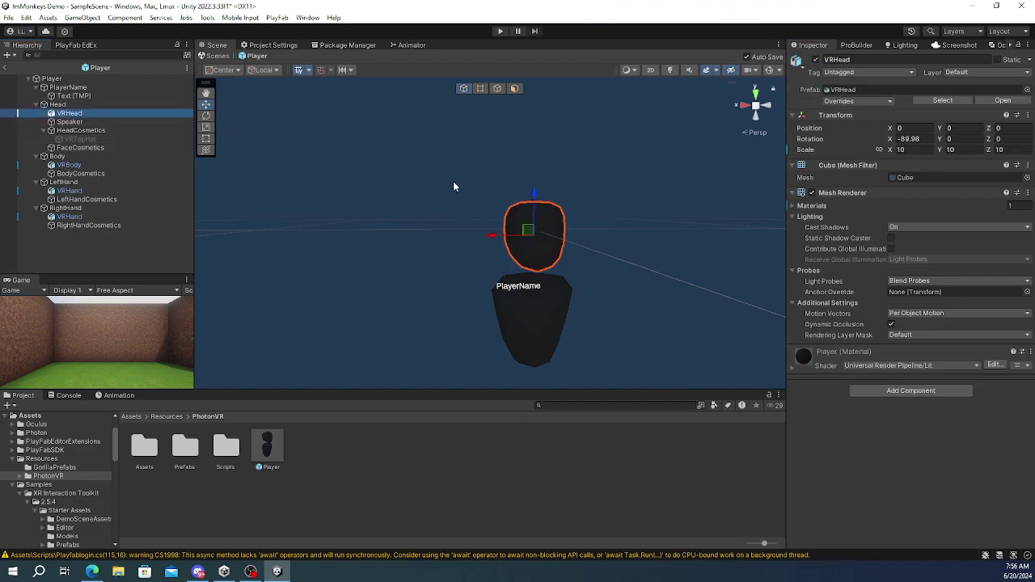
{"action": "left_click", "coordinate": [86, 165]}
{"action": "left_click", "coordinate": [106, 191]}
{"action": "left_click", "coordinate": [112, 218]}
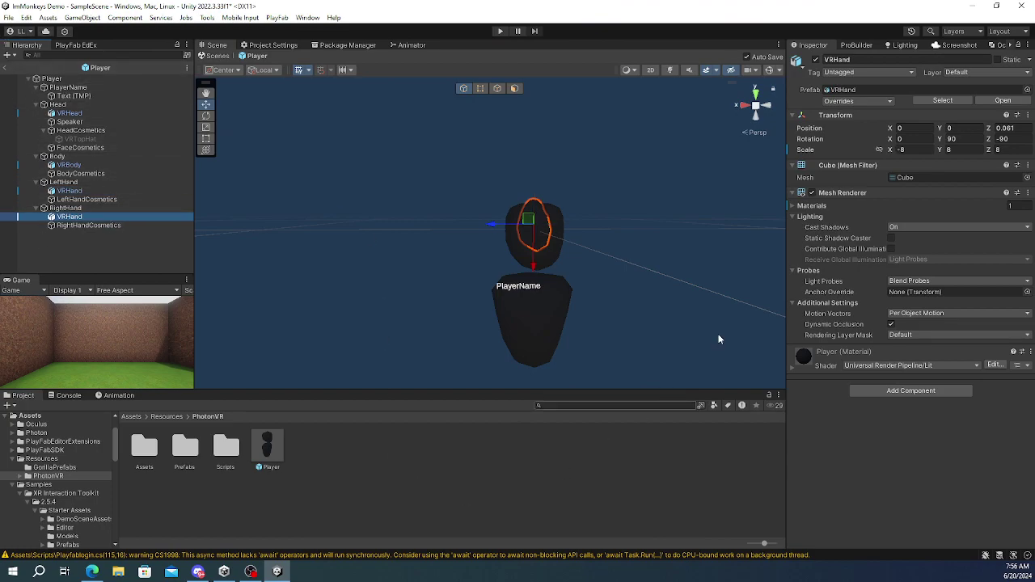
Return to SampleScene and add a cube as a child of the Shop object
{"action": "left_click", "coordinate": [5, 68]}
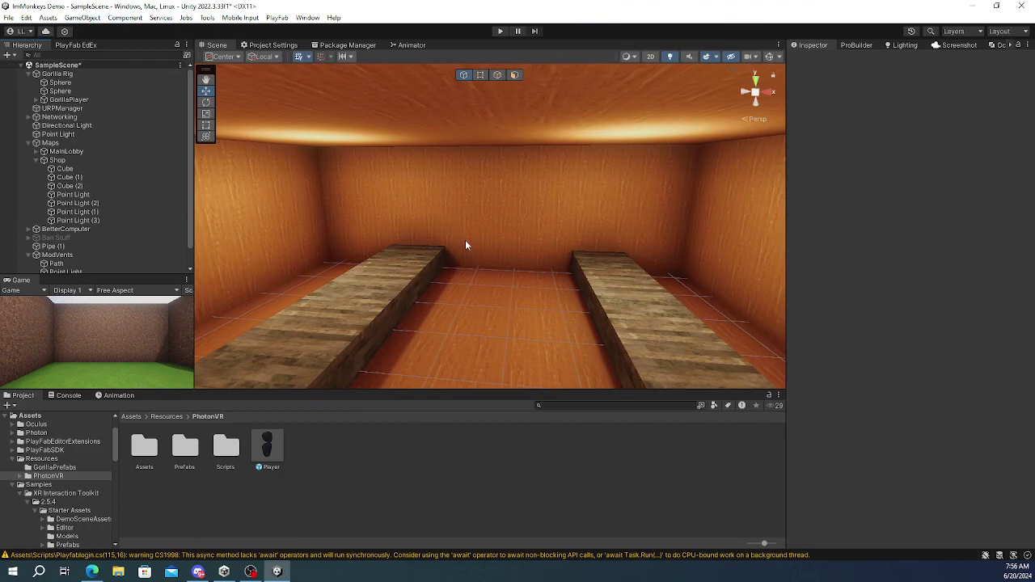
{"action": "right_click_drag", "start_coordinate": [428, 296], "coordinate": [398, 308]}
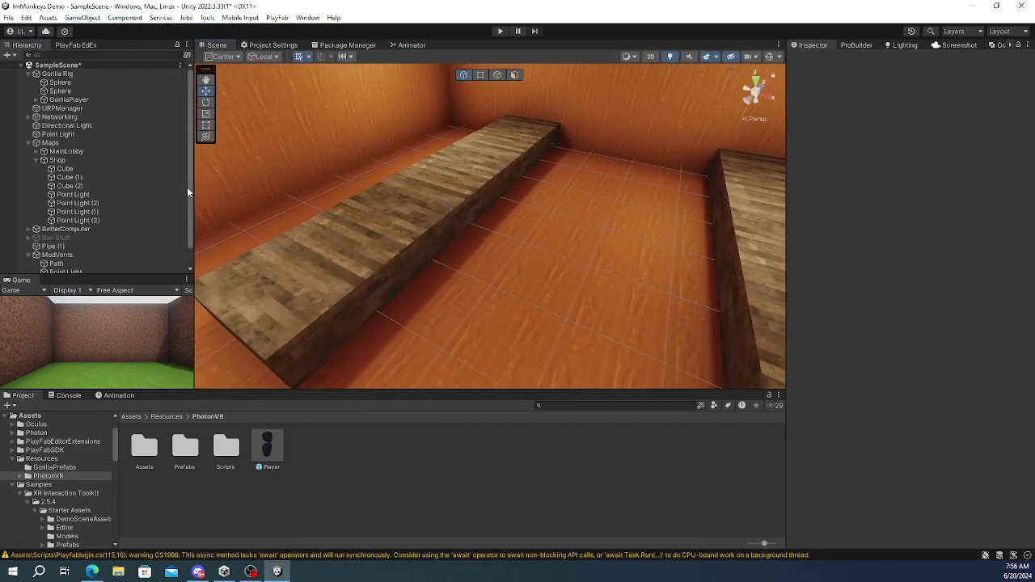
{"action": "left_click", "coordinate": [58, 160]}
{"action": "right_click", "coordinate": [68, 160]}
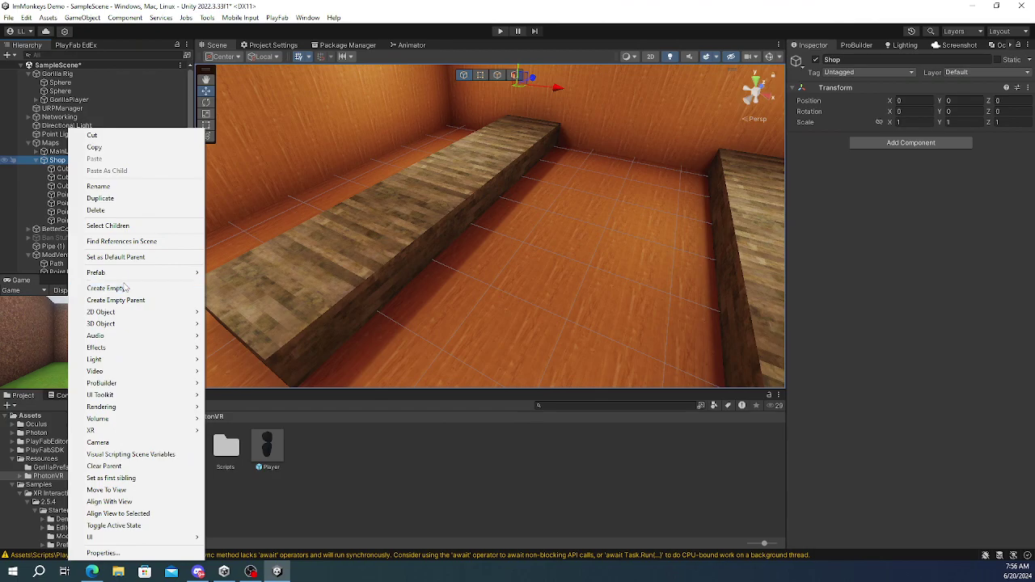
{"action": "mouse_move", "coordinate": [129, 323]}
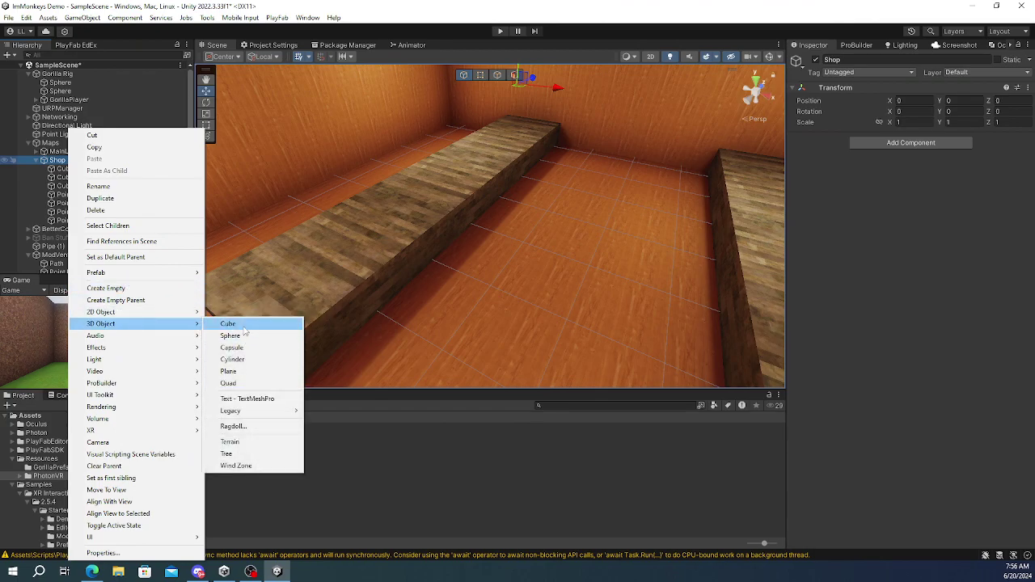
{"action": "left_click", "coordinate": [244, 326]}
Move the new cube in front of the wooden counter, to about X -14.308, Y -5.767, Z 7.01
{"action": "right_click_drag", "start_coordinate": [606, 238], "coordinate": [413, 189]}
{"action": "left_click_drag", "start_coordinate": [411, 209], "coordinate": [575, 378]}
{"action": "right_click_drag", "start_coordinate": [576, 378], "coordinate": [651, 202]}
{"action": "left_click_drag", "start_coordinate": [672, 230], "coordinate": [394, 436]}
{"action": "left_click_drag", "start_coordinate": [391, 385], "coordinate": [372, 322]}
{"action": "right_click_drag", "start_coordinate": [356, 375], "coordinate": [188, 346]}
{"action": "left_click_drag", "start_coordinate": [437, 273], "coordinate": [517, 287]}
{"action": "right_click_drag", "start_coordinate": [408, 278], "coordinate": [517, 257]}
Scale the cube into a thin button block of about 0.18 × 0.42 × 0.54
{"action": "left_click", "coordinate": [206, 114]}
{"action": "right_click_drag", "start_coordinate": [433, 256], "coordinate": [452, 311]}
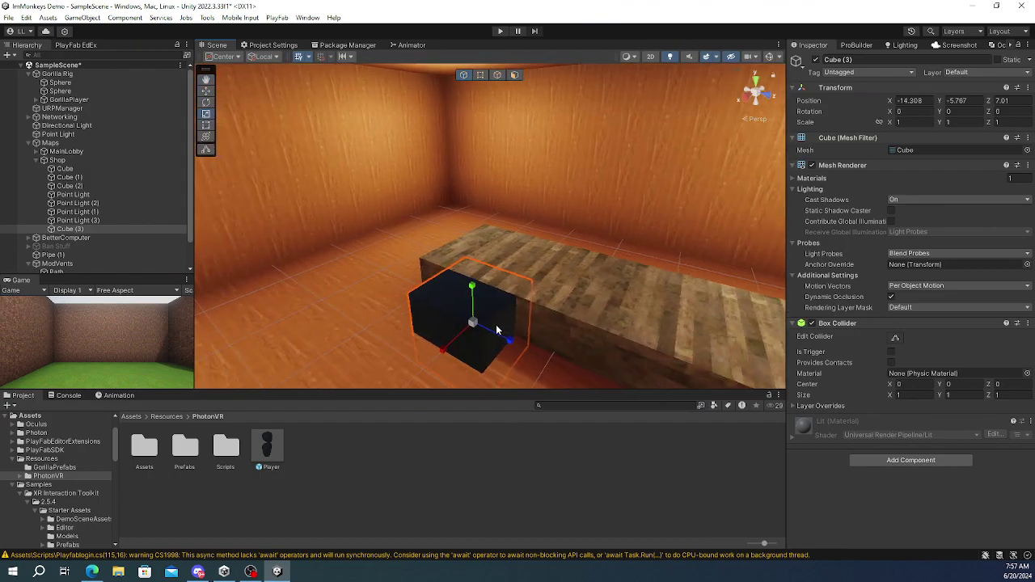
{"action": "mouse_move", "coordinate": [472, 322]}
{"action": "left_mouse_down"}
{"action": "mouse_move", "coordinate": [514, 345]}
{"action": "mouse_move", "coordinate": [475, 329]}
{"action": "mouse_move", "coordinate": [485, 333]}
{"action": "left_mouse_up"}
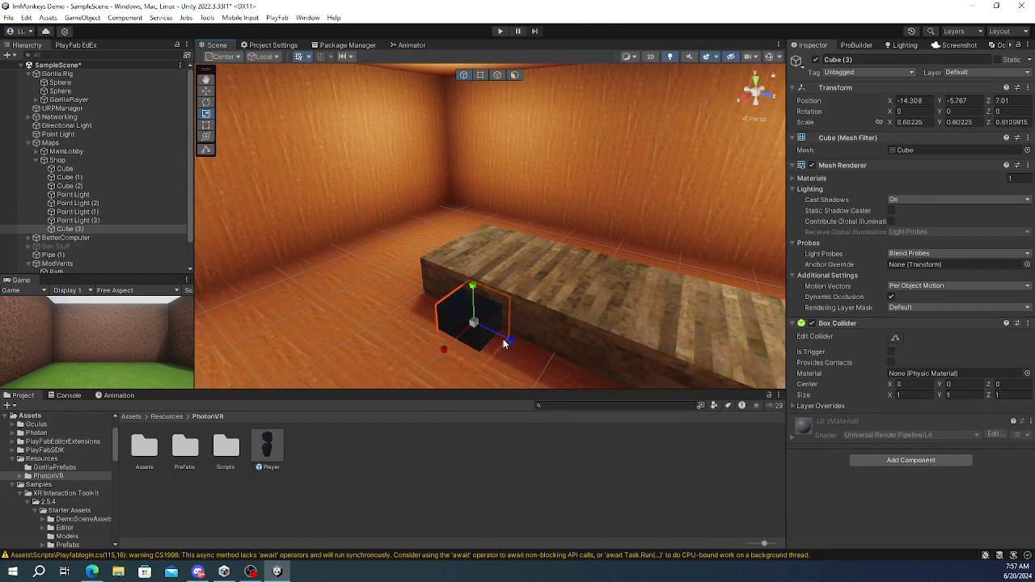
{"action": "left_click", "coordinate": [508, 346]}
{"action": "left_click", "coordinate": [477, 329]}
{"action": "left_click_drag", "start_coordinate": [474, 323], "coordinate": [453, 312]}
{"action": "left_click_drag", "start_coordinate": [511, 341], "coordinate": [522, 350]}
{"action": "right_click_drag", "start_coordinate": [522, 349], "coordinate": [624, 342]}
{"action": "key", "text": "w"}
{"action": "key", "text": "s"}
{"action": "mouse_move", "coordinate": [570, 382]}
{"action": "left_mouse_down"}
{"action": "mouse_move", "coordinate": [556, 367]}
{"action": "mouse_move", "coordinate": [563, 380]}
{"action": "left_mouse_up"}
Move the button block against the front of the counter near its end, at about X -14.444, Y -5.512, Z 6.5
{"action": "key", "text": "w"}
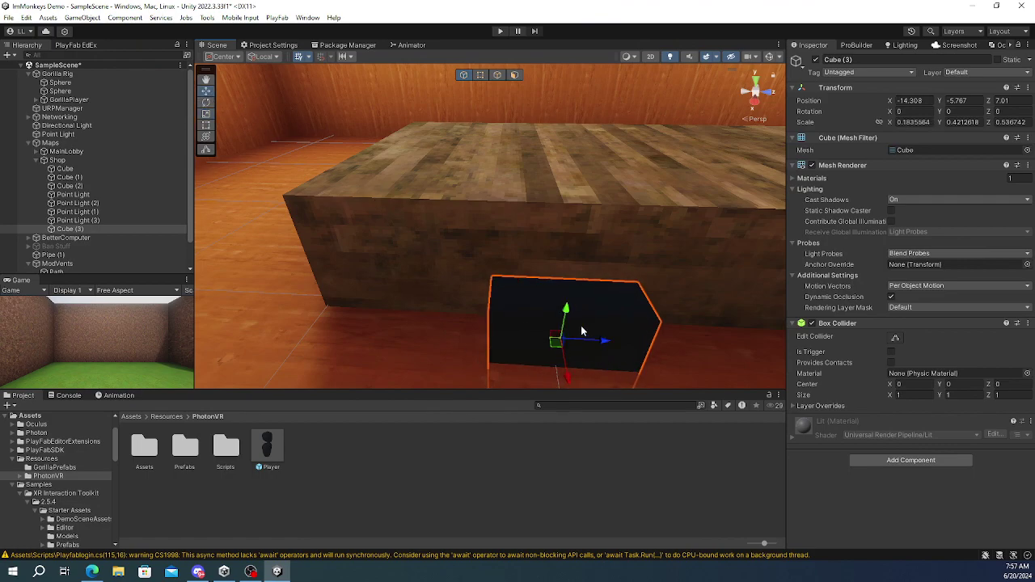
{"action": "left_click_drag", "start_coordinate": [556, 339], "coordinate": [405, 282]}
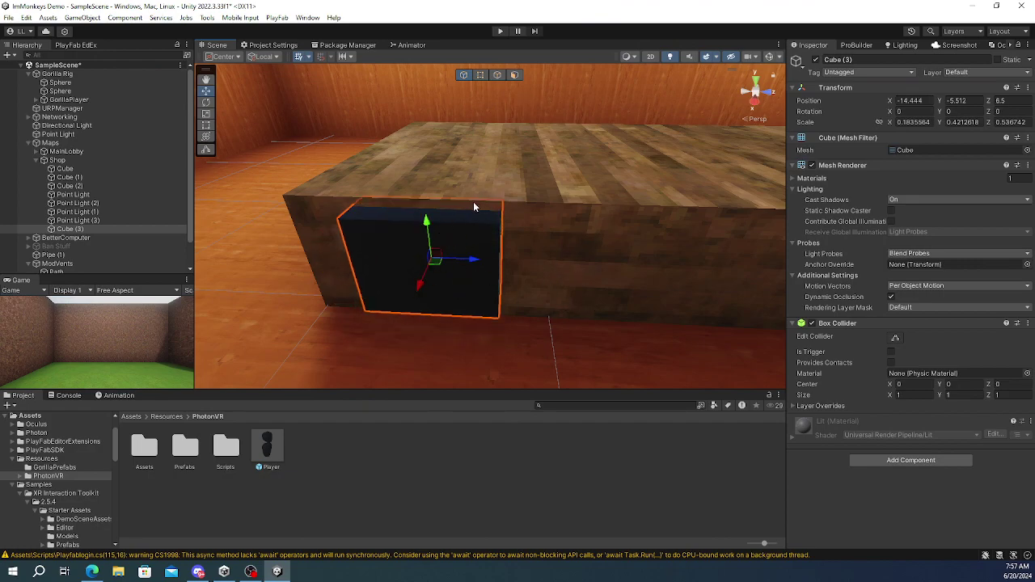
Apply a color material from Assets/Textures/Colors to the button block on the counter
{"action": "left_click", "coordinate": [131, 417]}
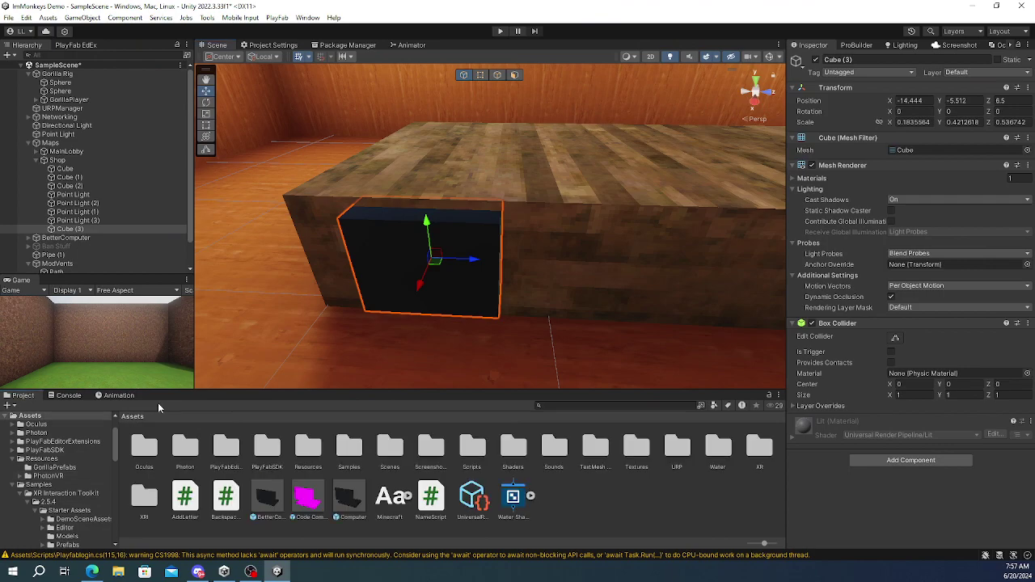
{"action": "double_click", "coordinate": [636, 446]}
{"action": "double_click", "coordinate": [144, 447]}
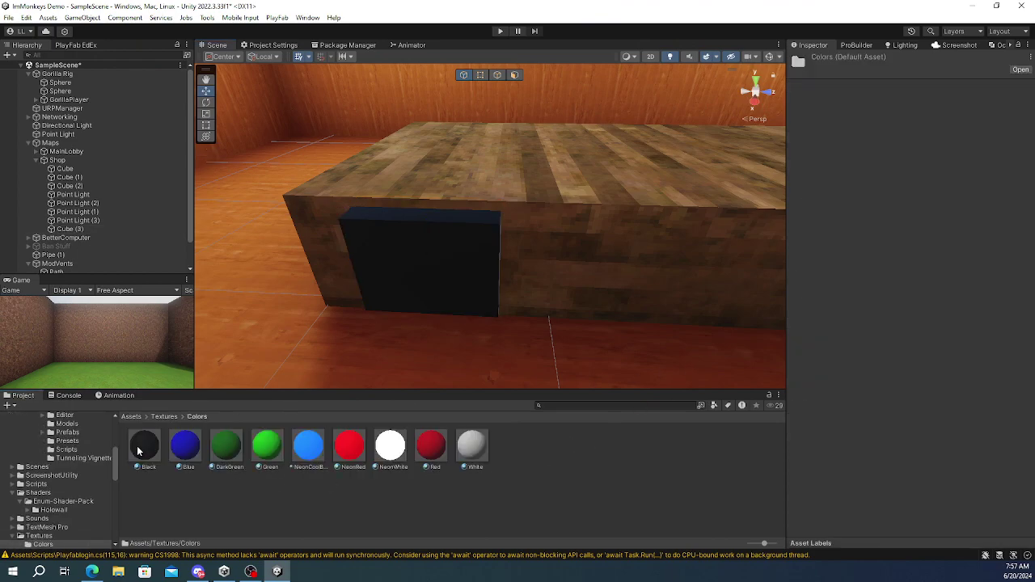
{"action": "left_click_drag", "start_coordinate": [398, 329], "coordinate": [605, 293]}
Duplicate the button block alongside the first at about Z 7.127 and give the copy the Red material
{"action": "left_click", "coordinate": [453, 267]}
{"action": "key", "text": "ctrl+d"}
{"action": "left_click_drag", "start_coordinate": [449, 443], "coordinate": [558, 301]}
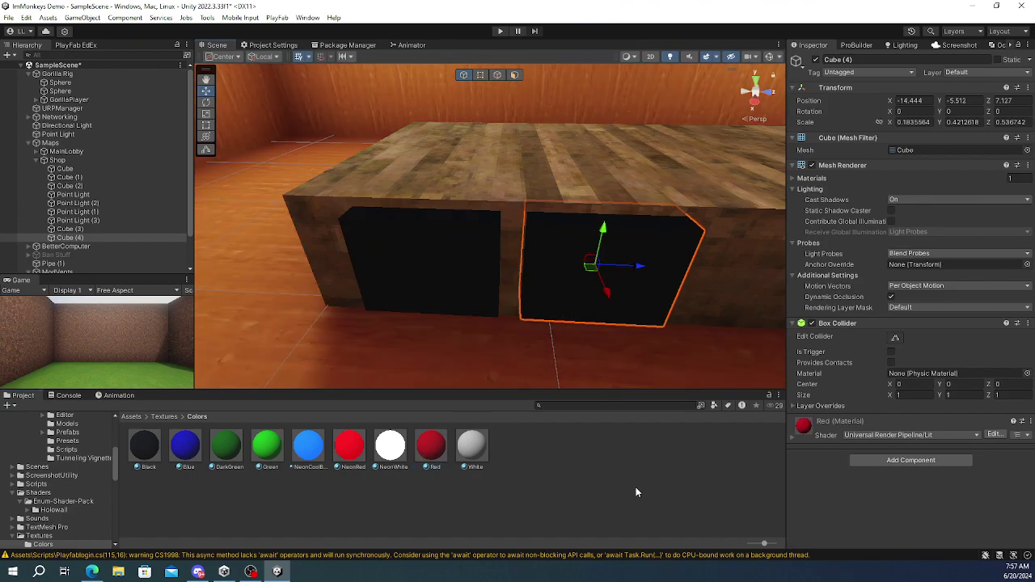
{"action": "left_click", "coordinate": [617, 433]}
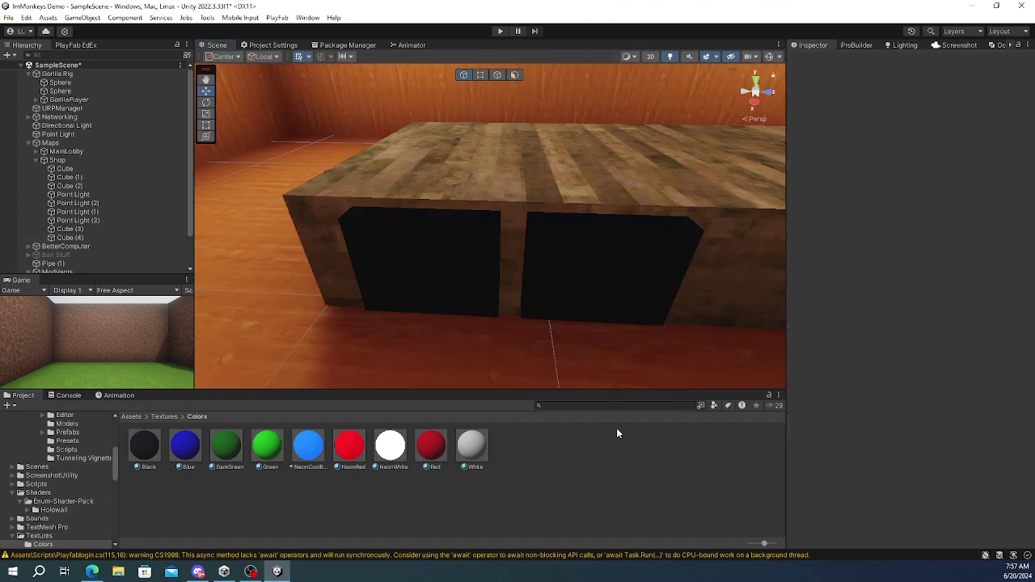
Mark both button blocks on the counter as static and make their box colliders triggers
{"action": "left_click", "coordinate": [531, 257]}
{"action": "left_click", "coordinate": [558, 274], "text": "shift"}
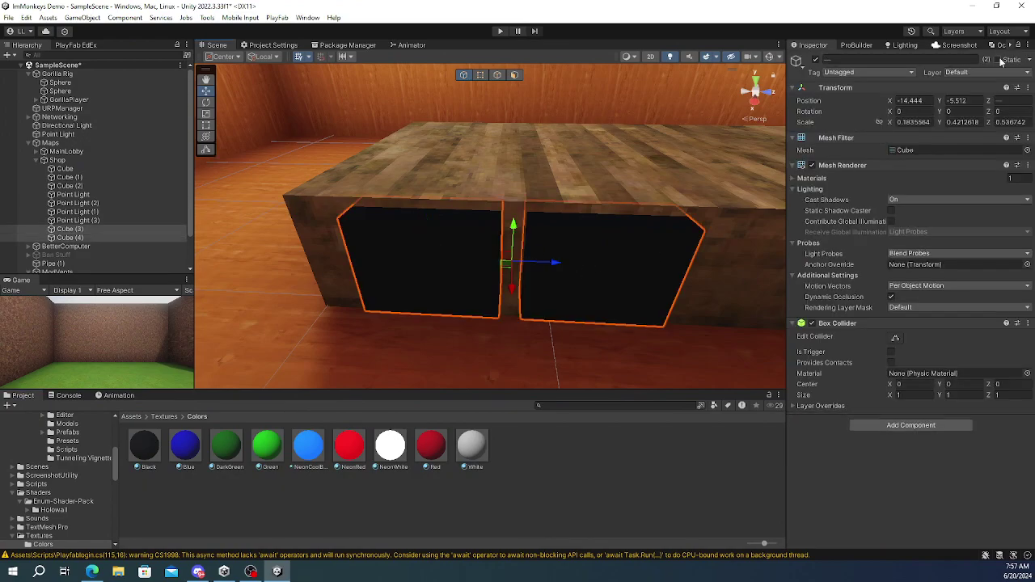
{"action": "left_click", "coordinate": [635, 456]}
{"action": "left_click", "coordinate": [404, 260]}
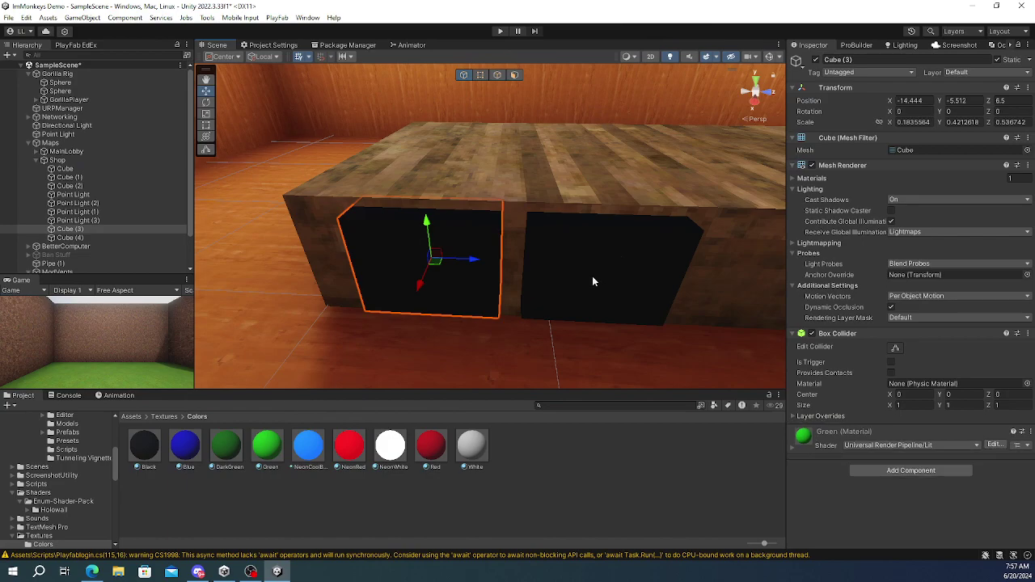
{"action": "left_click", "coordinate": [592, 279], "text": "shift"}
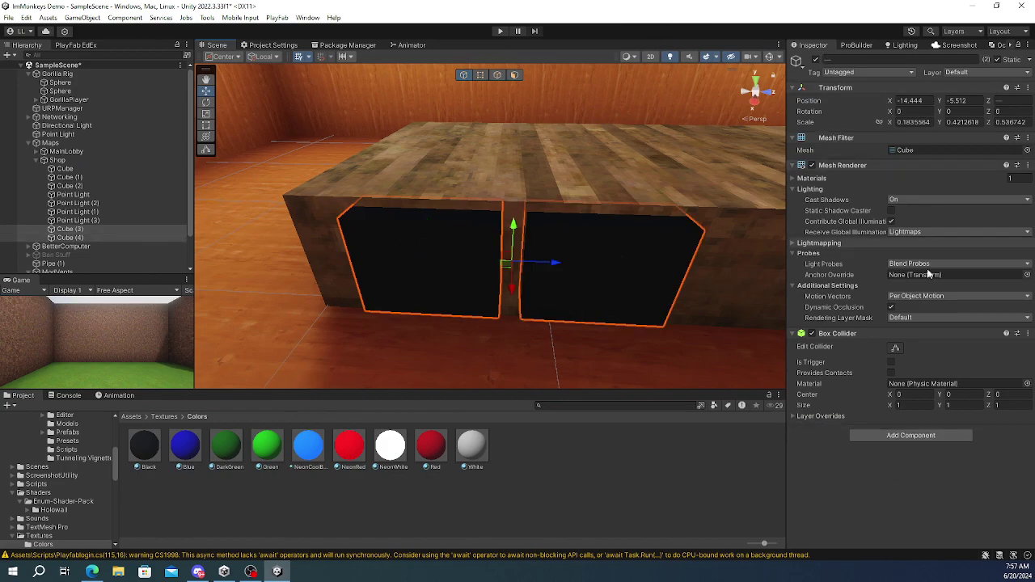
{"action": "left_click", "coordinate": [892, 363]}
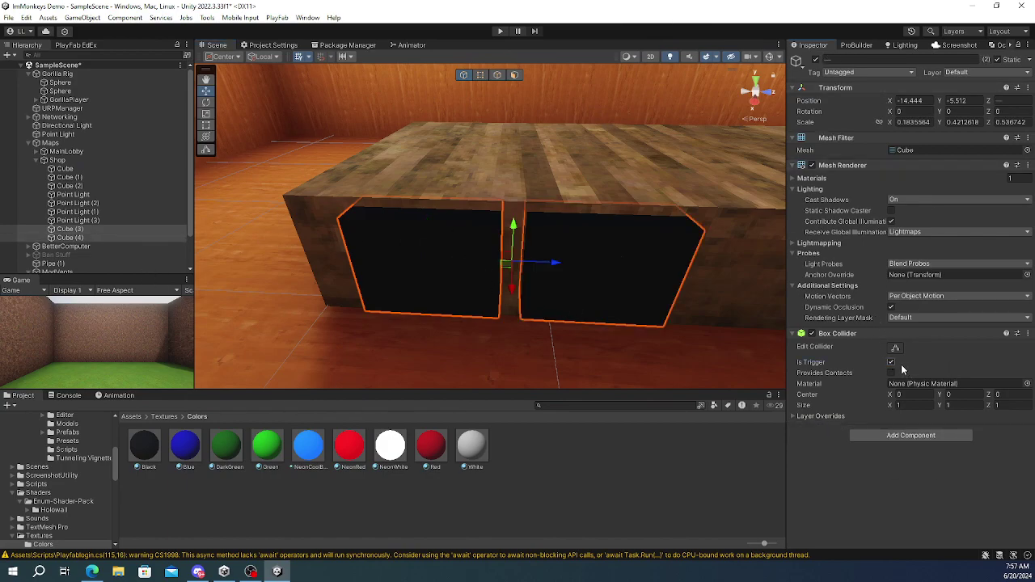
Add the Change Head Cosmetic script to both selected button blocks
{"action": "left_click", "coordinate": [876, 436]}
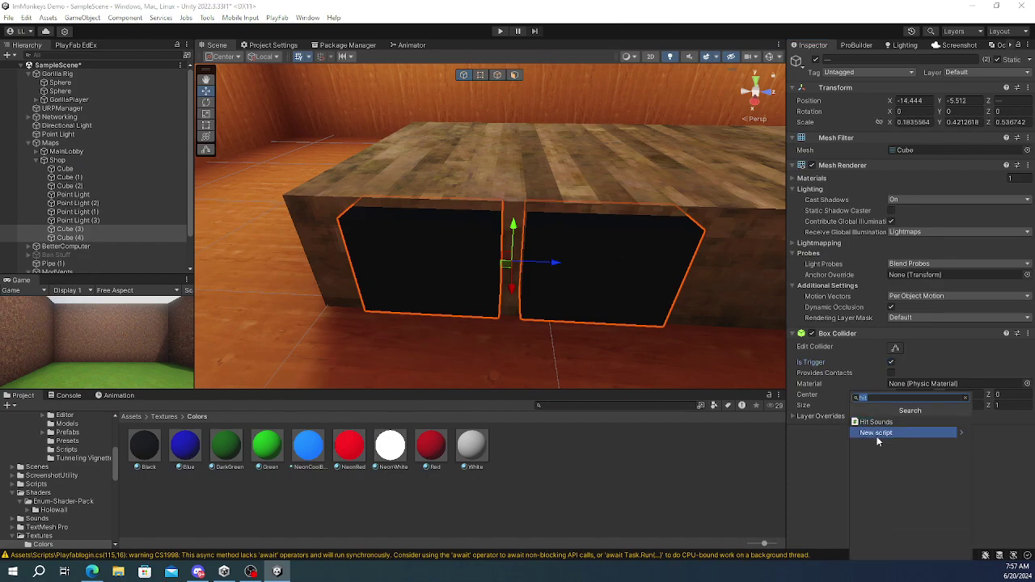
{"action": "key", "text": "BackSpace"}
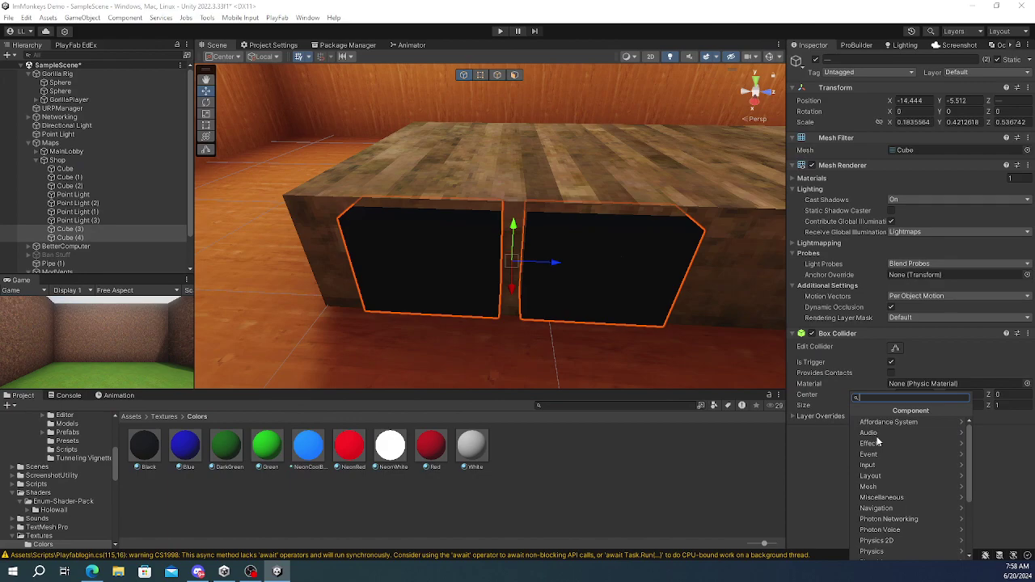
{"action": "type", "text": "Change"}
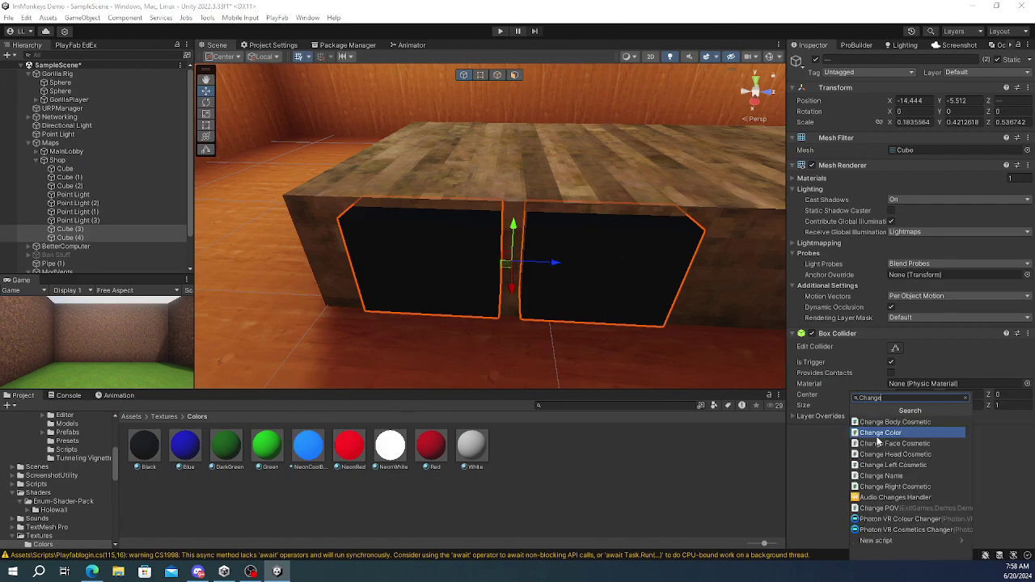
{"action": "type", "text": "Head"}
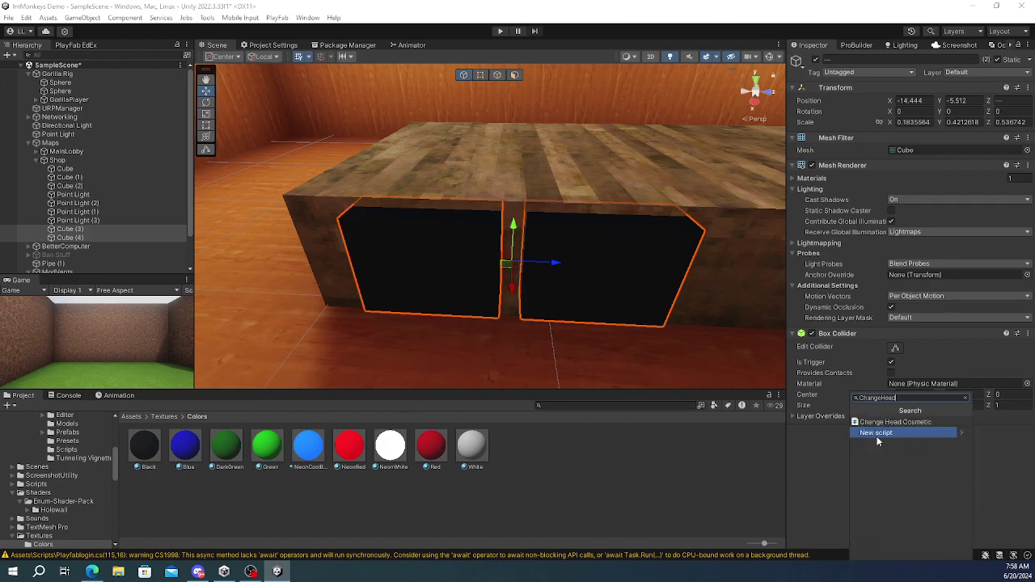
{"action": "key", "text": "Up"}
{"action": "key", "text": "Return"}
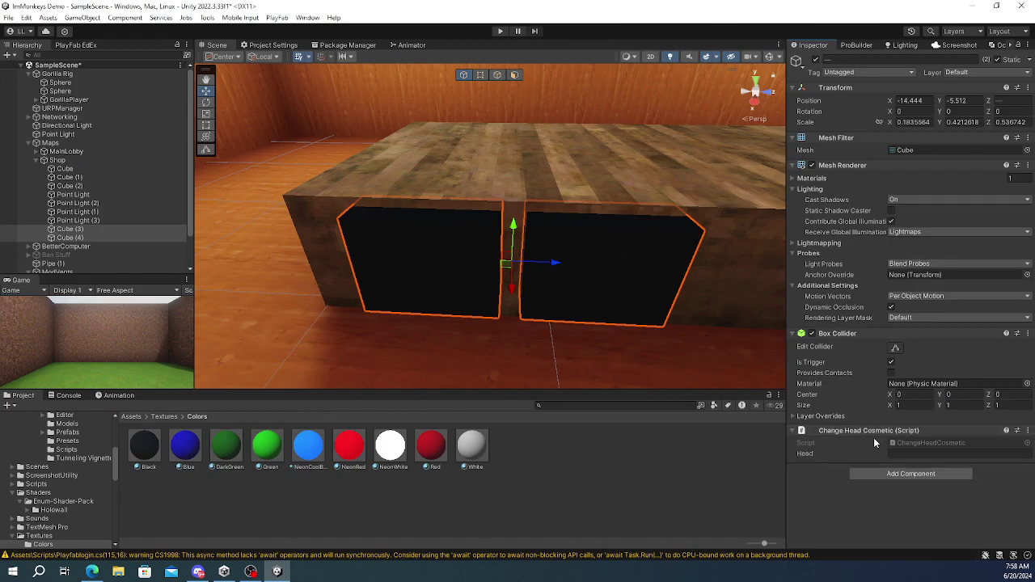
Set the Head value of the first button block's Change Head Cosmetic script to VRTopHat
{"action": "left_click", "coordinate": [463, 303]}
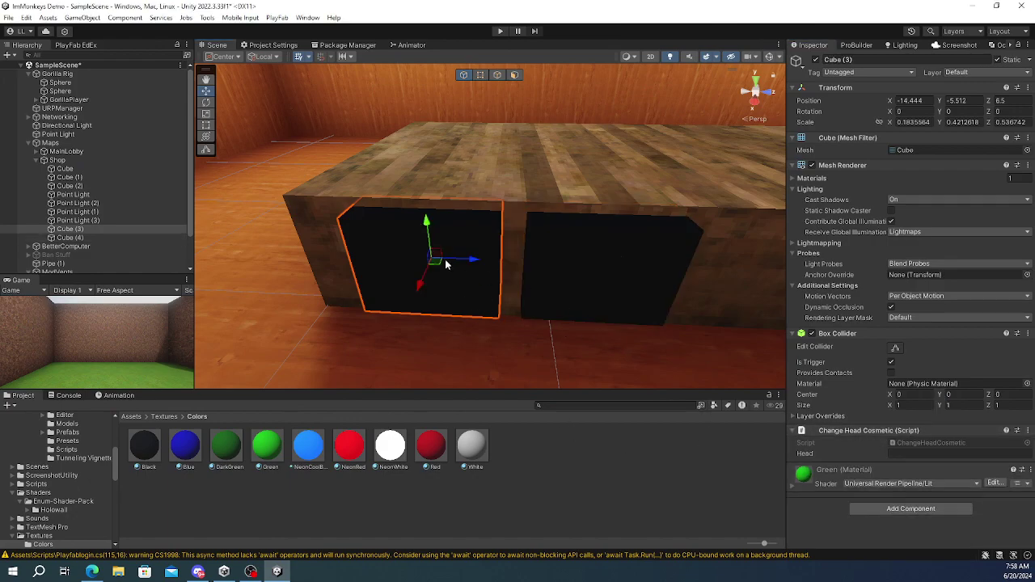
{"action": "left_click", "coordinate": [923, 456]}
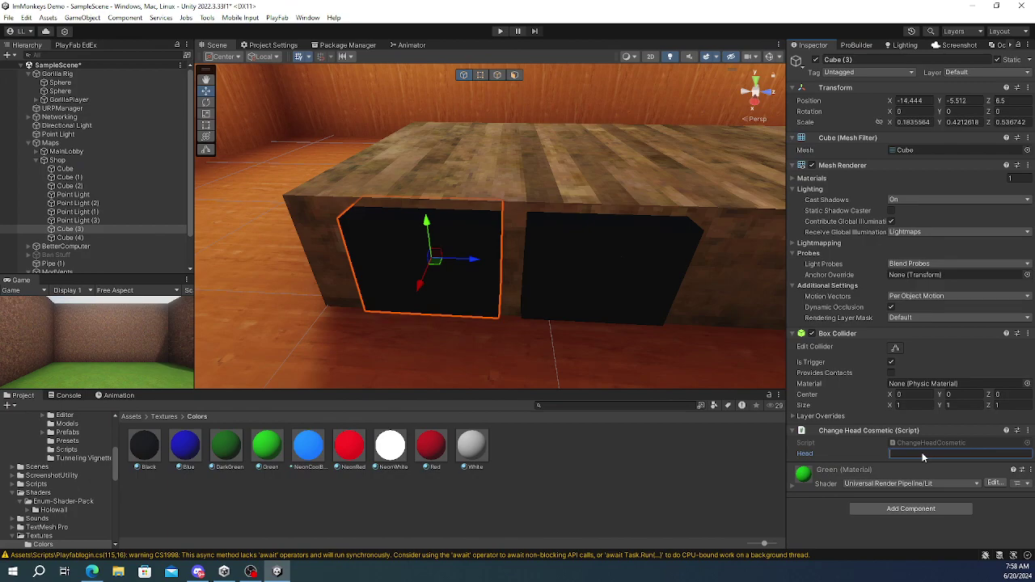
{"action": "type", "text": "VRTopHat"}
{"action": "left_click", "coordinate": [679, 483]}
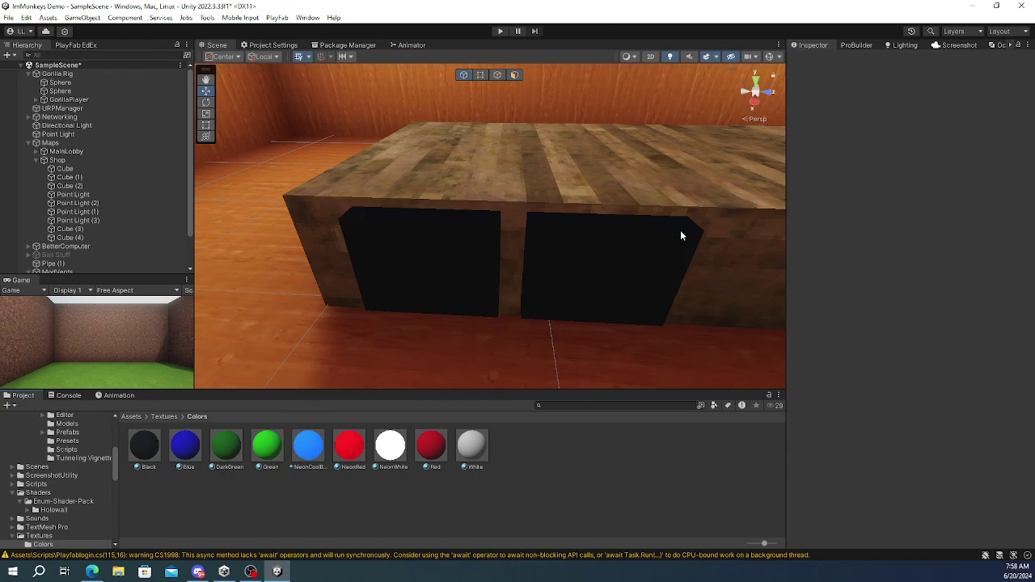
Check the tag, layer and sphere collider settings of the LeftHand and RightHand Controllers under GorillaPlayer
{"action": "left_click", "coordinate": [207, 89]}
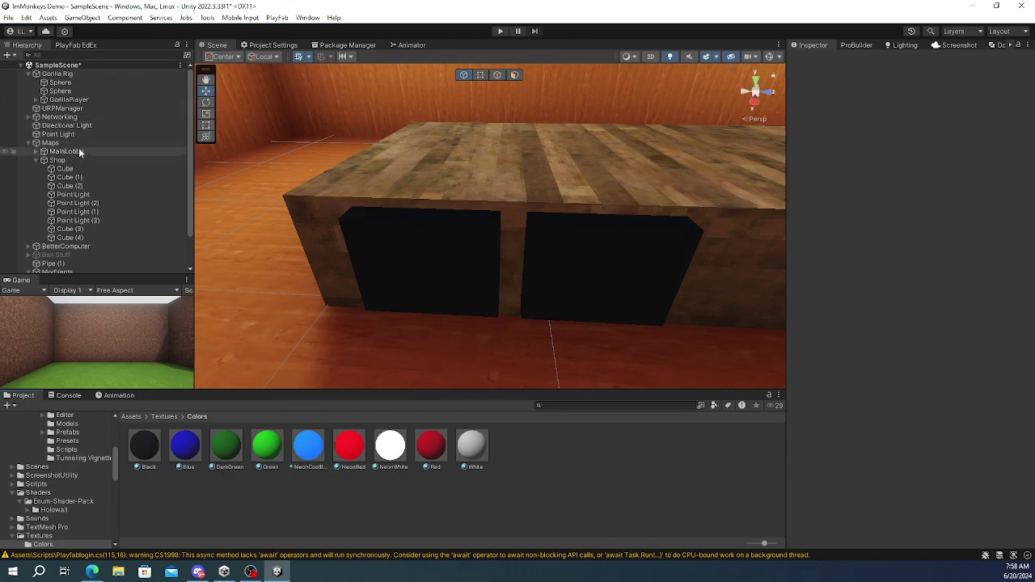
{"action": "left_click", "coordinate": [38, 101]}
{"action": "left_click", "coordinate": [36, 99]}
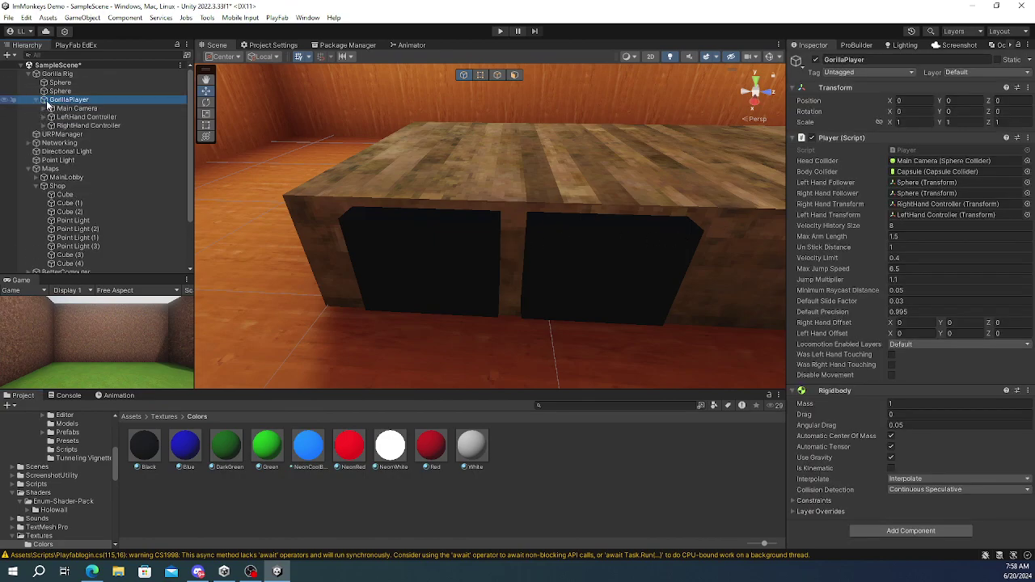
{"action": "left_click", "coordinate": [82, 117]}
{"action": "left_click", "coordinate": [84, 125], "text": "shift"}
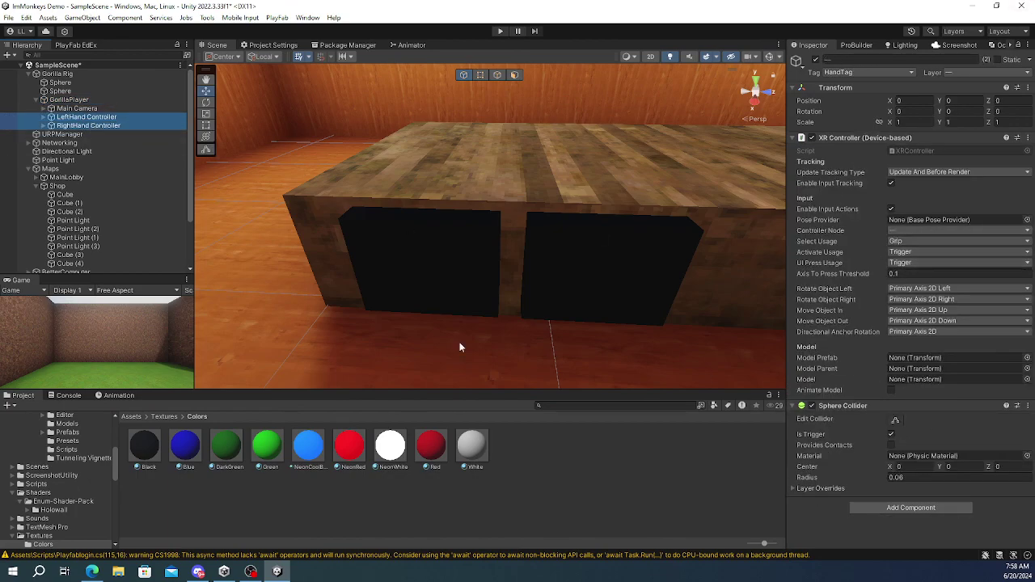
{"action": "left_click", "coordinate": [108, 118]}
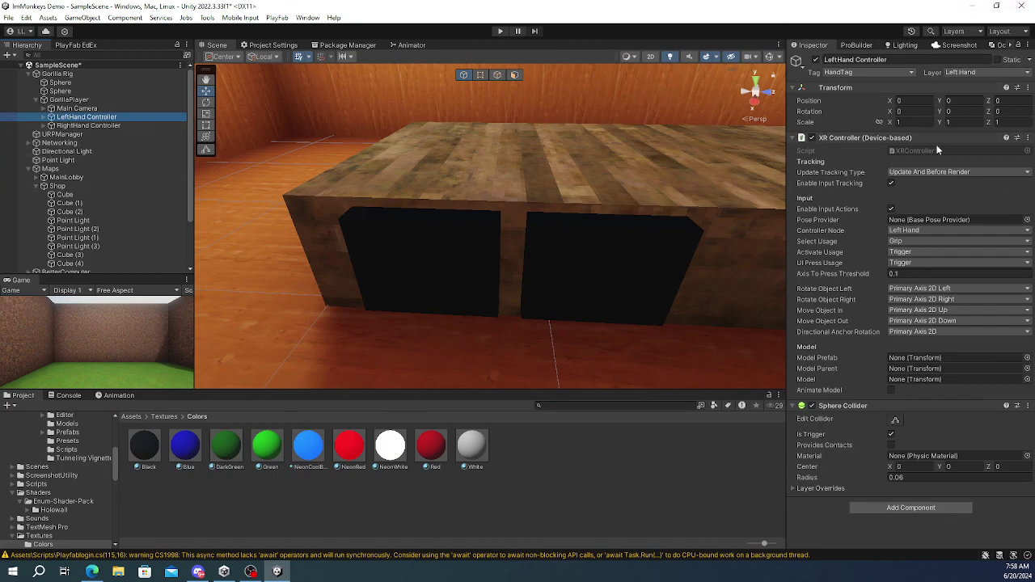
{"action": "left_click", "coordinate": [35, 100]}
{"action": "left_click", "coordinate": [32, 75]}
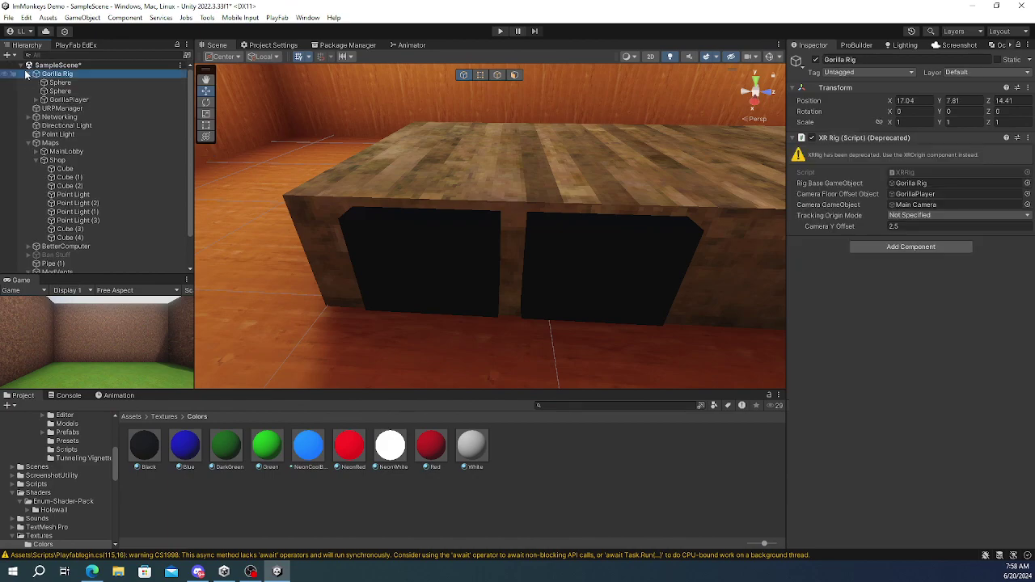
{"action": "left_click", "coordinate": [29, 74]}
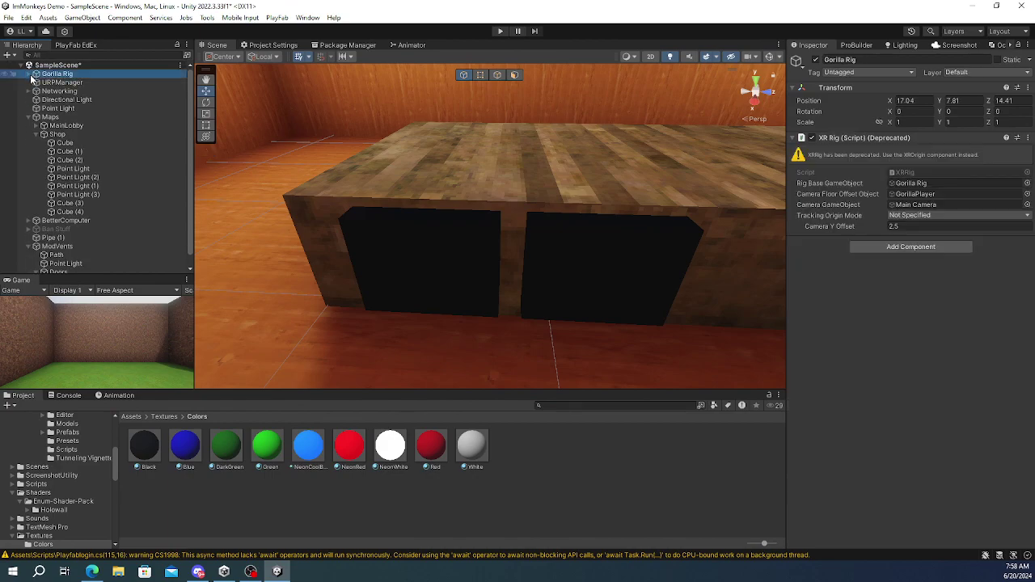
Place the VRTopHat model from Assets/Resources/PhotonVR/Assets in the scene
{"action": "left_click", "coordinate": [131, 416]}
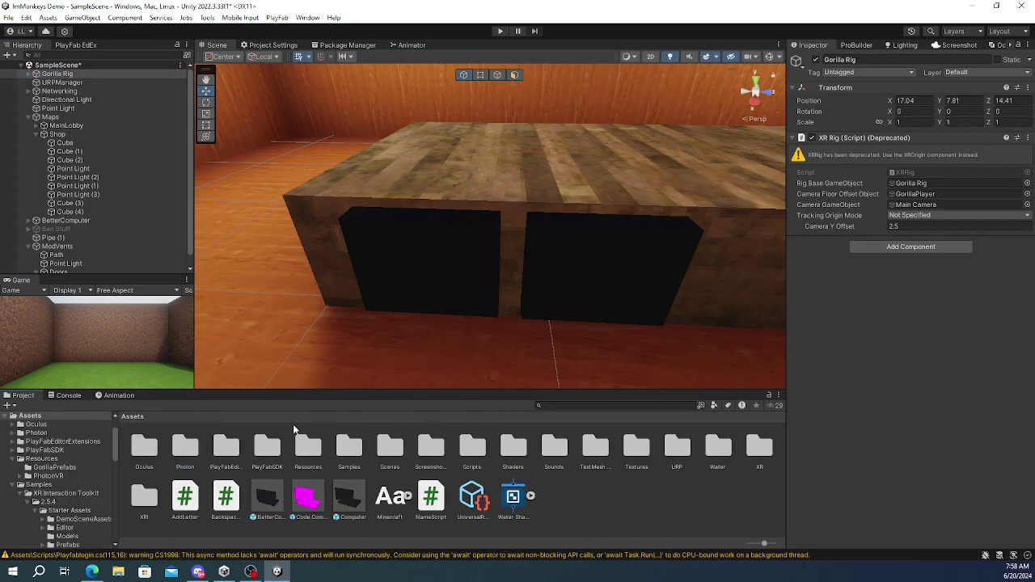
{"action": "left_click", "coordinate": [305, 450]}
{"action": "double_click", "coordinate": [306, 449]}
{"action": "double_click", "coordinate": [185, 447]}
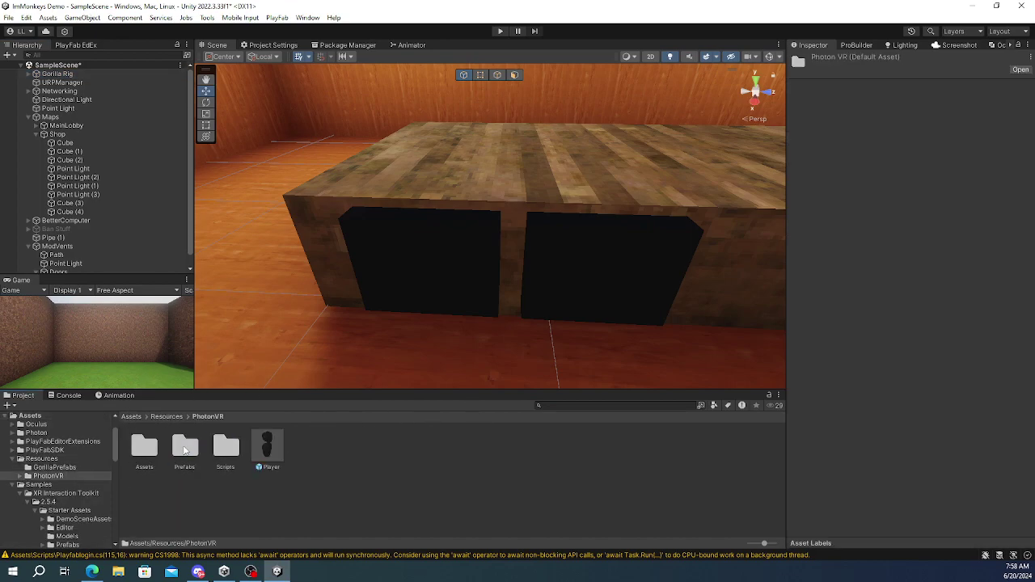
{"action": "double_click", "coordinate": [144, 450]}
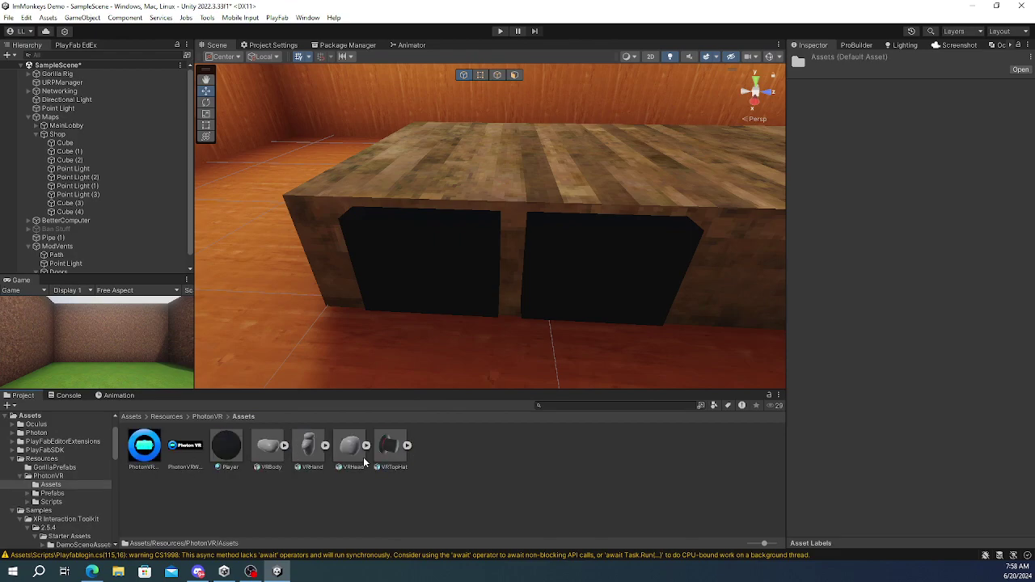
{"action": "left_click_drag", "start_coordinate": [385, 454], "coordinate": [508, 175]}
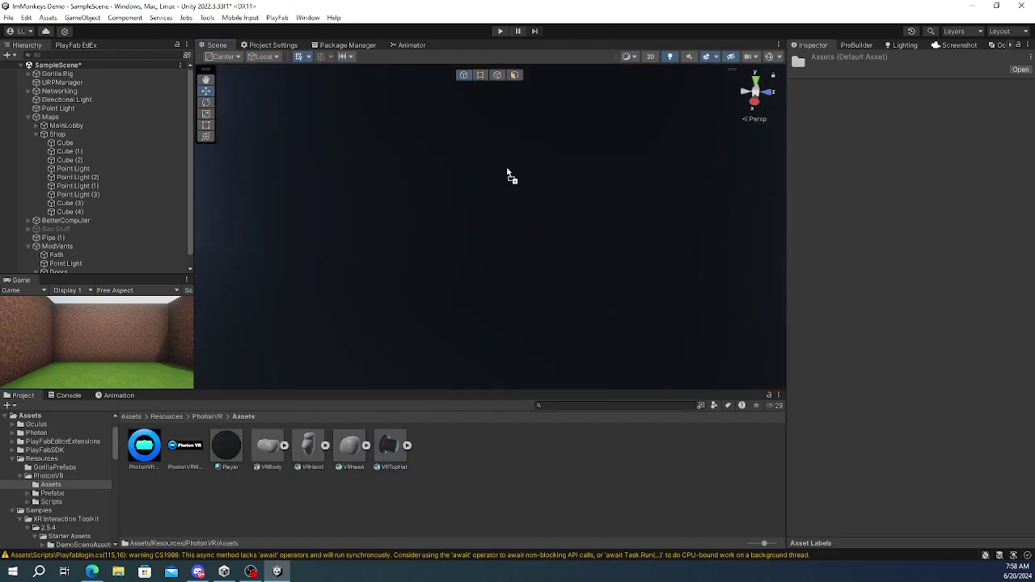
Scale the top hat uniformly to about 19.87 on all axes
{"action": "left_click_drag", "start_coordinate": [617, 186], "coordinate": [465, 137], "text": "alt"}
{"action": "scroll", "coordinate": [465, 138], "scroll_direction": "down", "scroll_amount": 5}
{"action": "key", "text": "r"}
{"action": "left_click_drag", "start_coordinate": [445, 192], "coordinate": [404, 185]}
{"action": "key", "text": "w"}
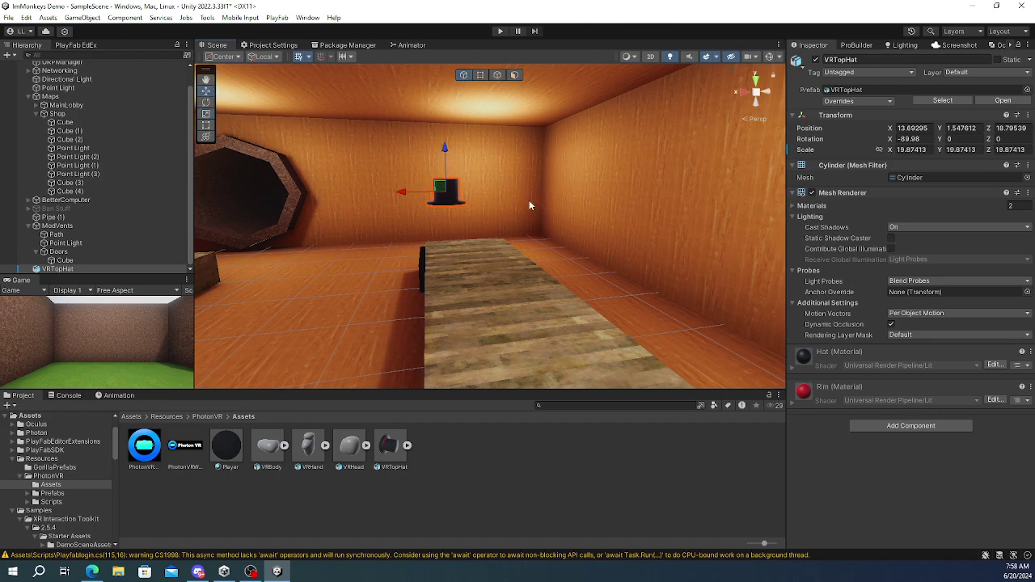
Lower the top hat onto the counter top above the button blocks, at about X 13.667, Y 0.743
{"action": "left_click_drag", "start_coordinate": [528, 201], "coordinate": [512, 199], "text": "alt"}
{"action": "scroll", "coordinate": [513, 199], "scroll_direction": "up", "scroll_amount": 5}
{"action": "left_click_drag", "start_coordinate": [522, 127], "coordinate": [527, 293]}
{"action": "right_click_drag", "start_coordinate": [574, 308], "coordinate": [781, 340]}
{"action": "key", "text": "a"}
{"action": "key", "text": "s"}
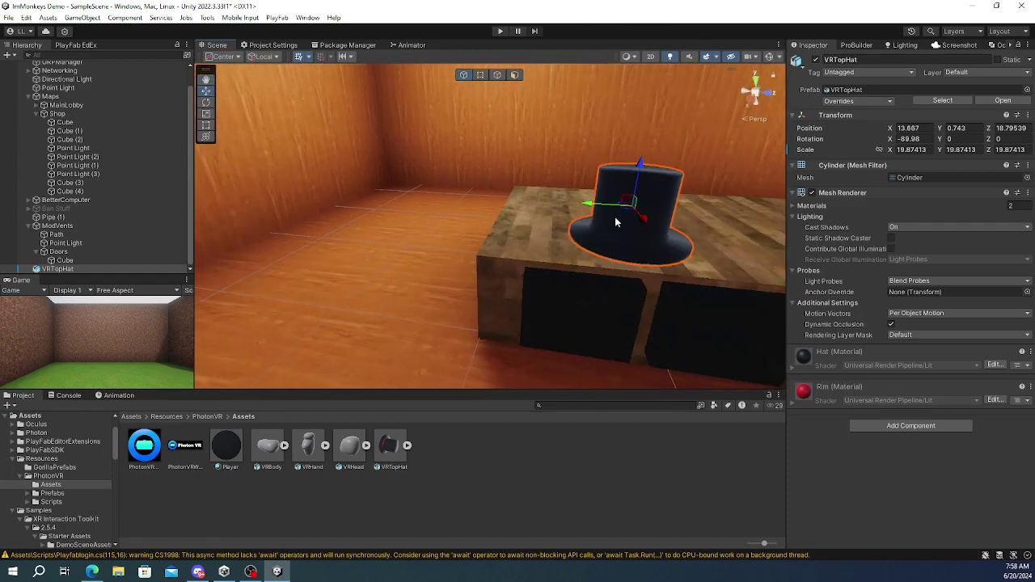
Shift the top hat slightly along the counter to Z 18.801, centering it above the two button blocks
{"action": "left_click", "coordinate": [580, 291]}
{"action": "left_click_drag", "start_coordinate": [579, 291], "coordinate": [582, 256], "text": "alt"}
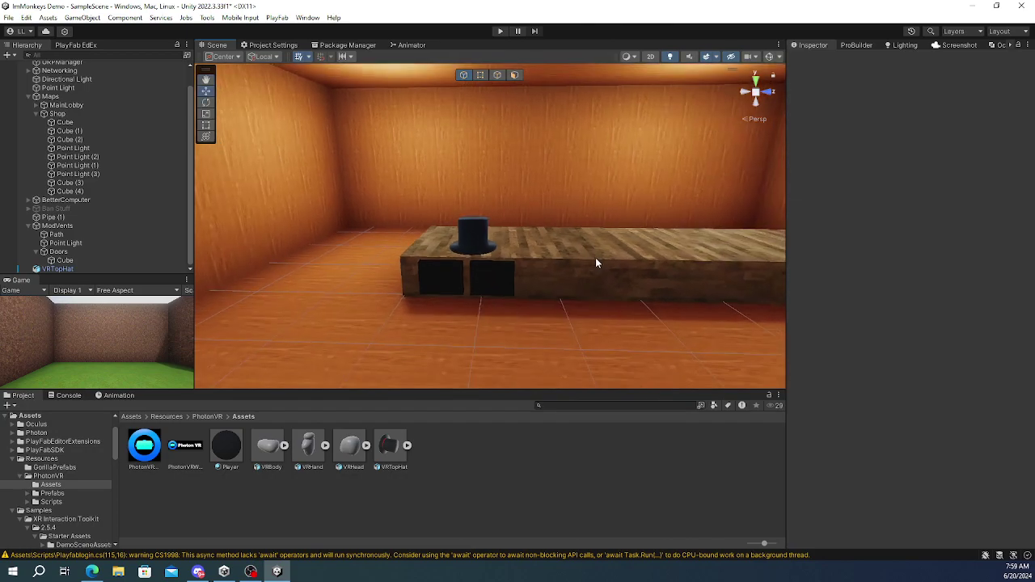
{"action": "left_click", "coordinate": [471, 226]}
{"action": "left_click_drag", "start_coordinate": [437, 234], "coordinate": [429, 239]}
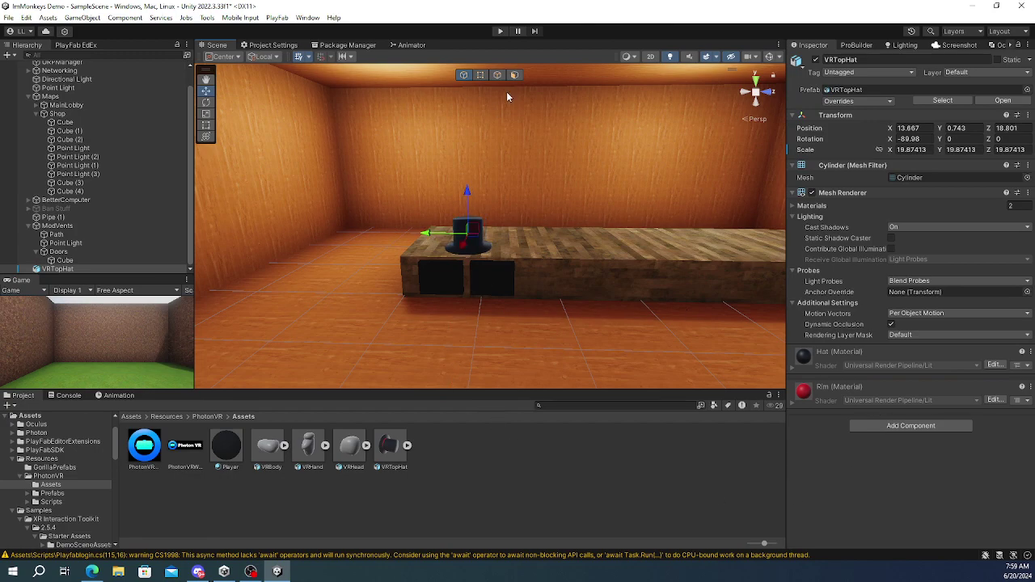